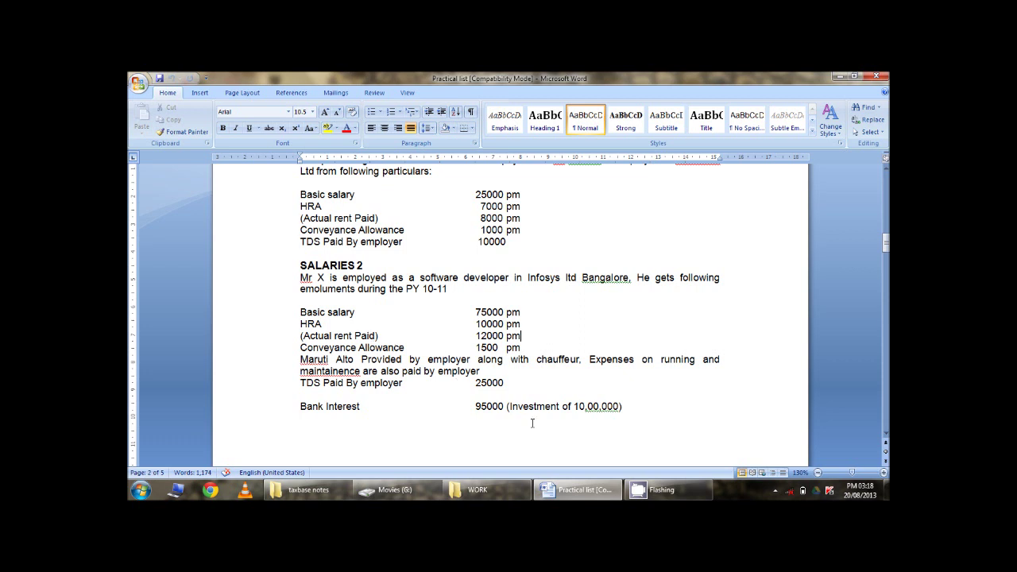
Close the Movies window and both WORK folder windows, then show the desktop.
{"action": "mouse_move", "coordinate": [653, 496]}
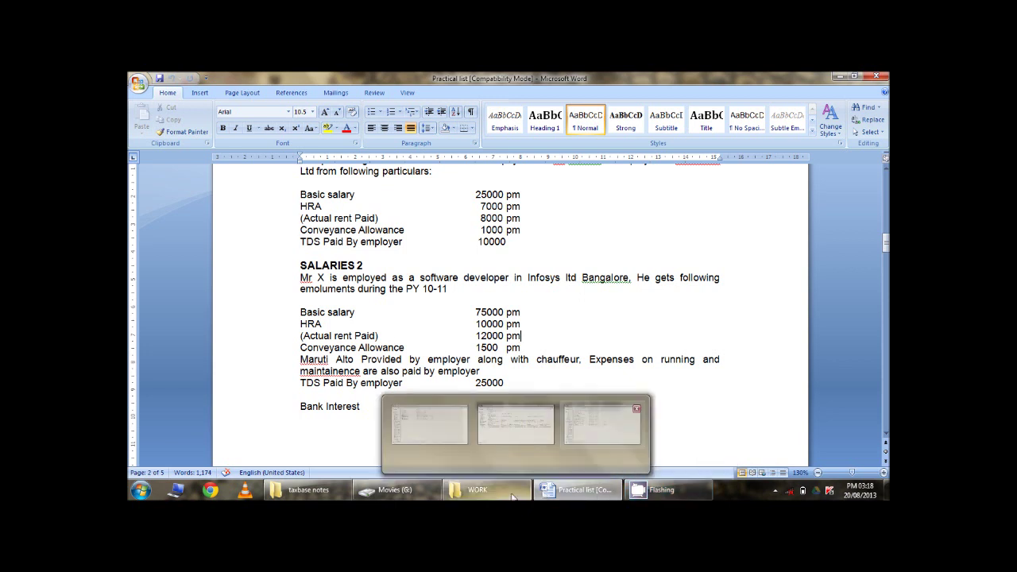
{"action": "mouse_move", "coordinate": [445, 491]}
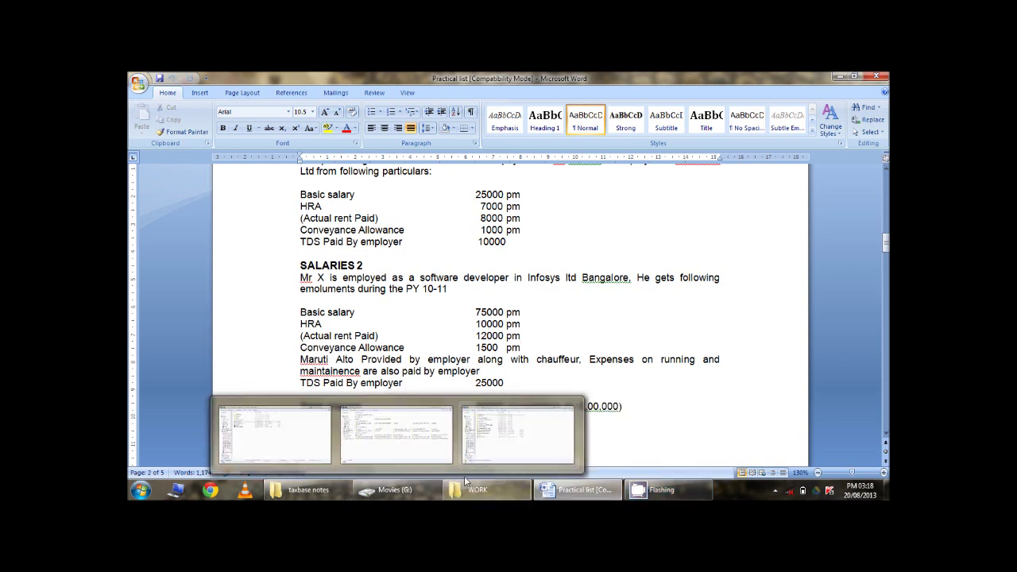
{"action": "right_click", "coordinate": [364, 486]}
{"action": "left_click", "coordinate": [373, 465]}
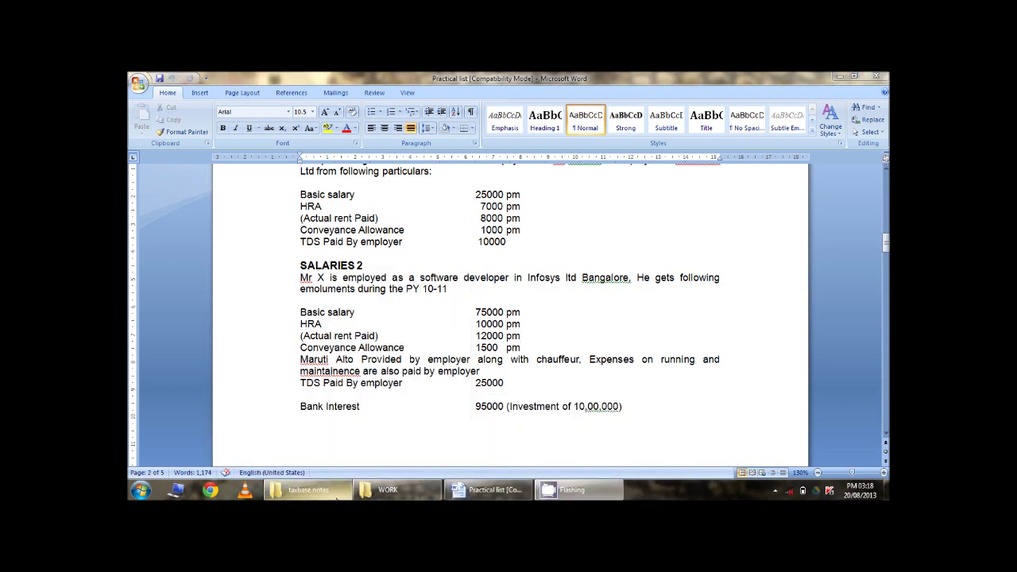
{"action": "mouse_move", "coordinate": [386, 490]}
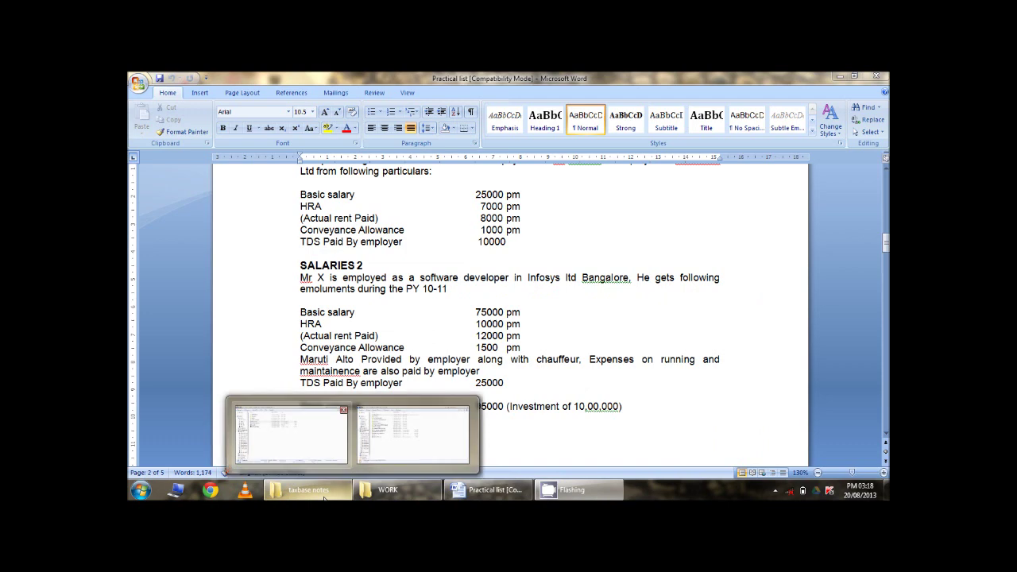
{"action": "right_click", "coordinate": [388, 489]}
{"action": "left_click", "coordinate": [421, 457]}
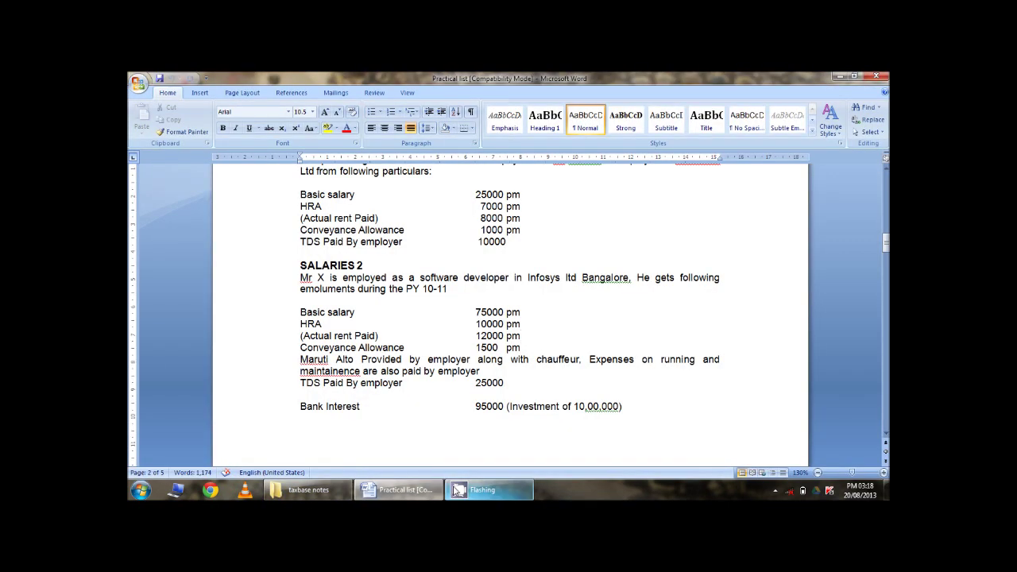
{"action": "left_click", "coordinate": [886, 490]}
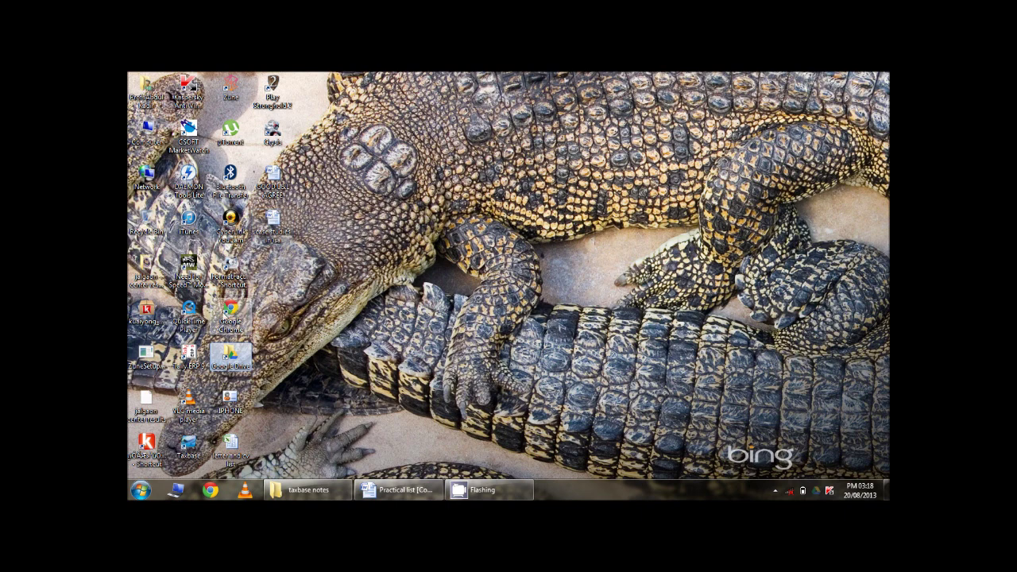
Launch Taxbase, accept the regional settings warning and log in with the prefilled user.
{"action": "left_click", "coordinate": [180, 445]}
{"action": "double_click", "coordinate": [180, 445]}
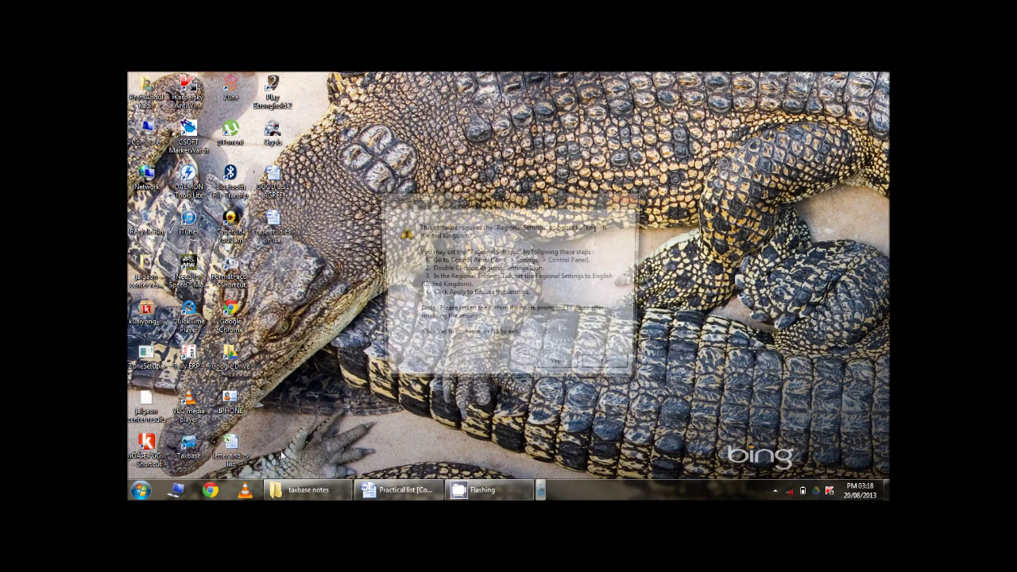
{"action": "left_click", "coordinate": [560, 368]}
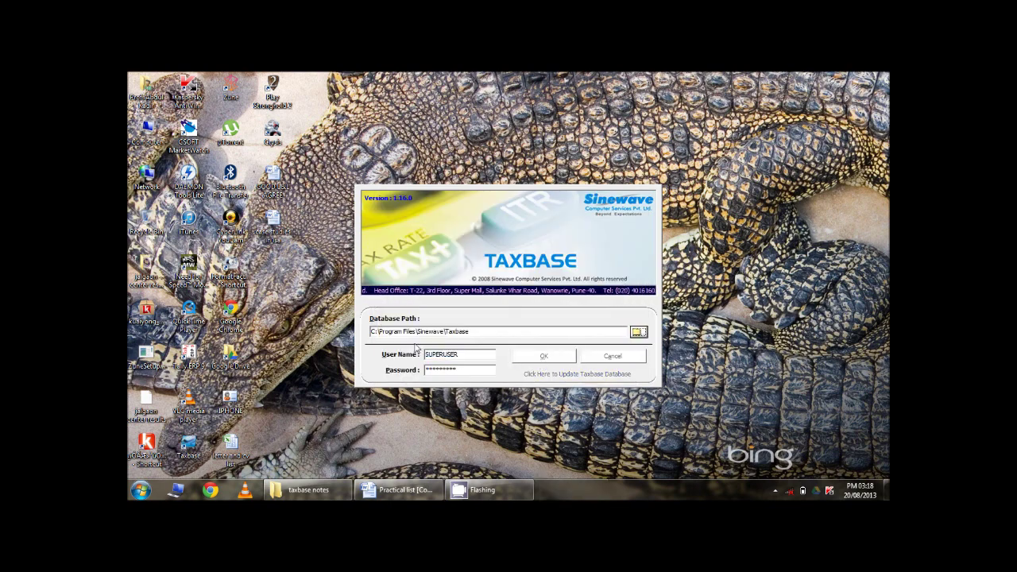
{"action": "left_click", "coordinate": [363, 306]}
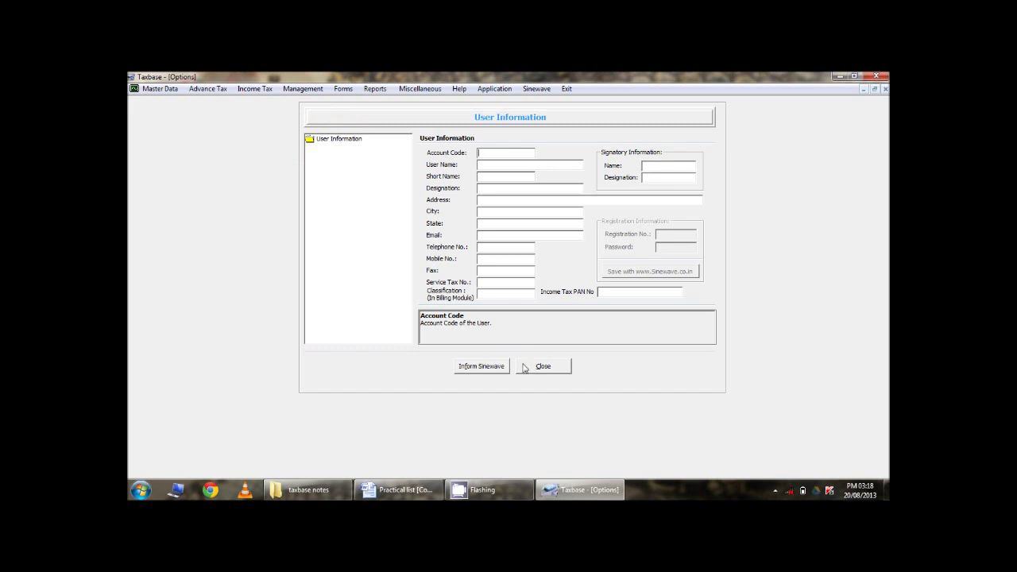
Open the assessee's Salary details from Taxbase Home and start a new employer entry.
{"action": "left_click", "coordinate": [543, 367]}
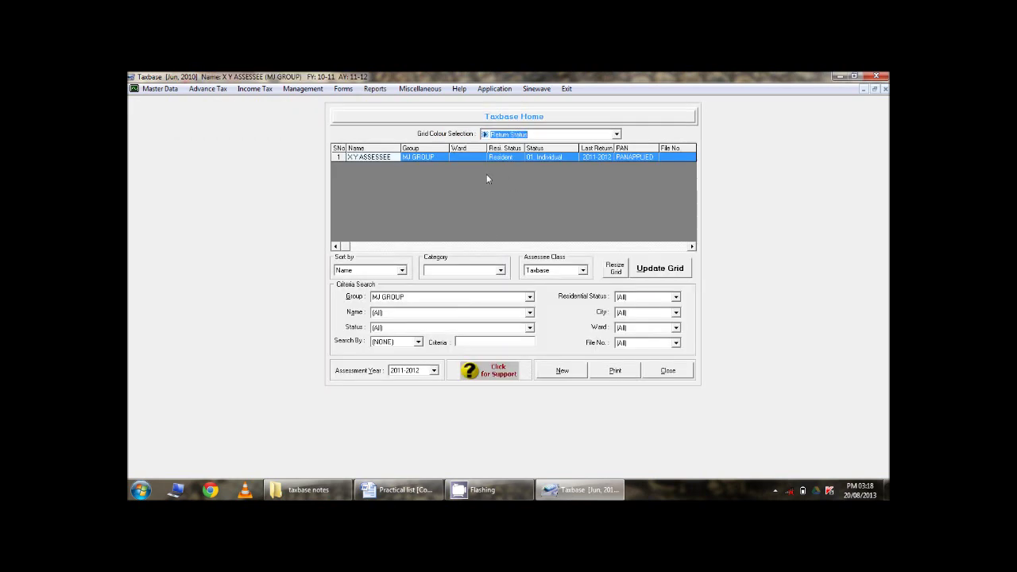
{"action": "left_click", "coordinate": [502, 157]}
{"action": "double_click", "coordinate": [502, 157]}
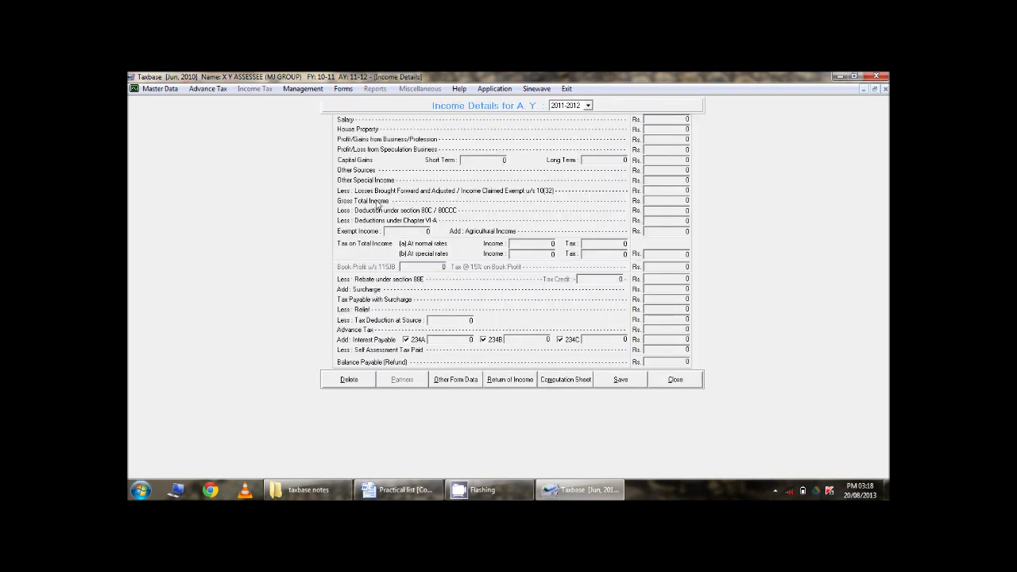
{"action": "double_click", "coordinate": [348, 121]}
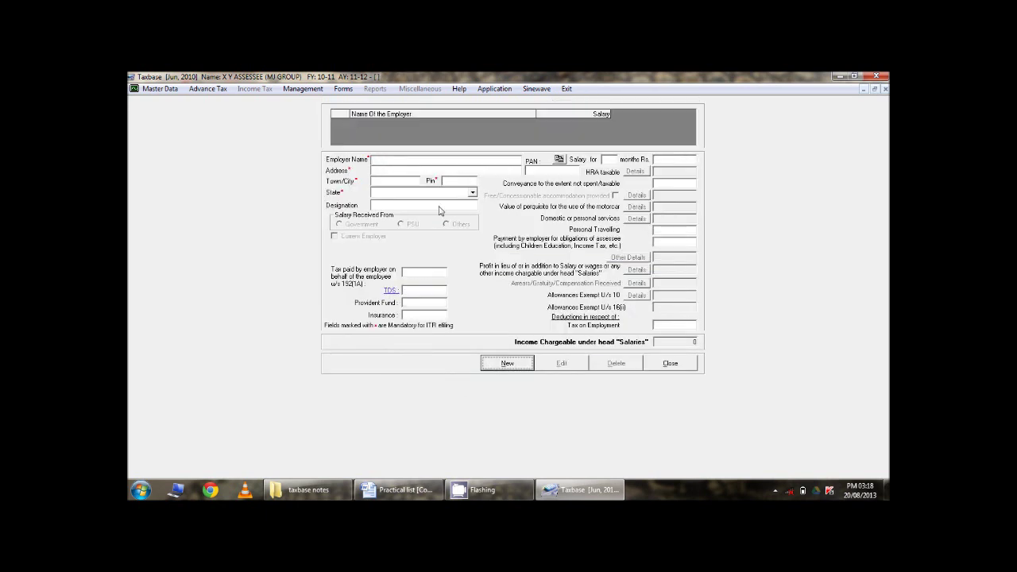
{"action": "left_click", "coordinate": [509, 363]}
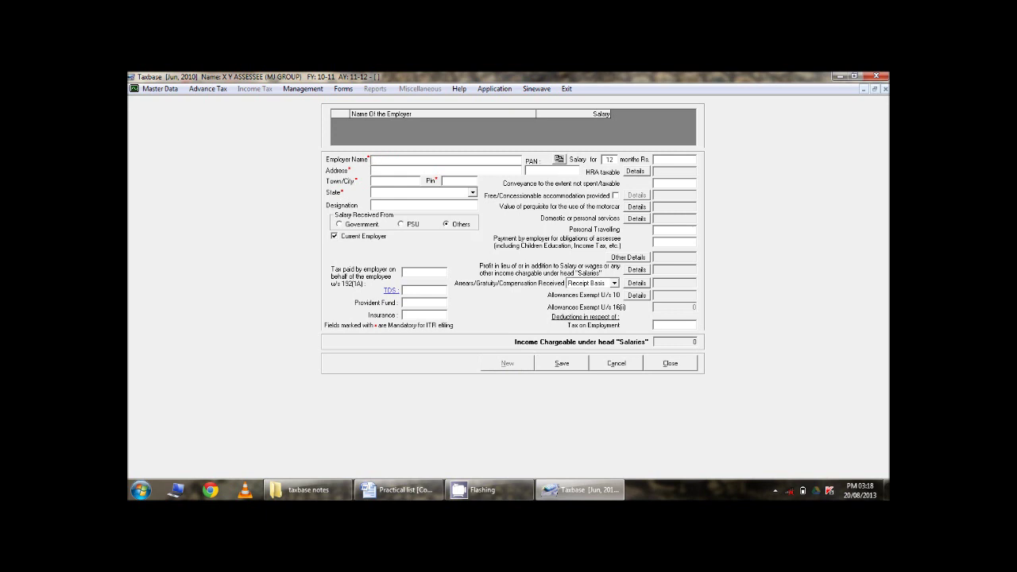
Enter Infosys Ltd as the employer name.
{"action": "left_click", "coordinate": [420, 493]}
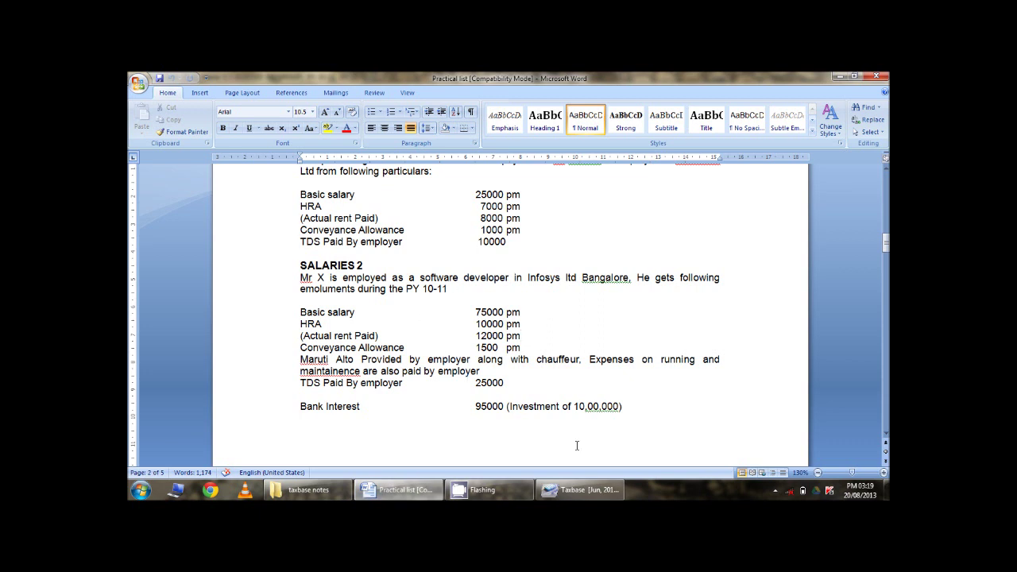
{"action": "left_click", "coordinate": [578, 493]}
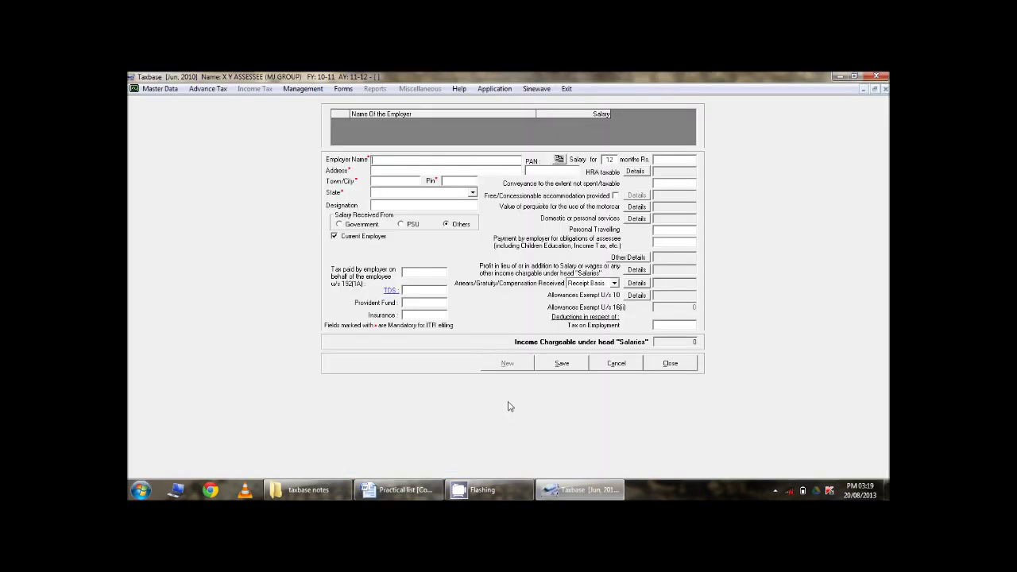
{"action": "type", "text": "Infosys Ltd Bangalore"}
{"action": "left_click_drag", "start_coordinate": [443, 160], "coordinate": [404, 158]}
{"action": "key", "text": "BackSpace"}
Enter Bangalore as the employer address and town, and choose Karnataka as the state.
{"action": "left_click", "coordinate": [402, 168]}
{"action": "type", "text": "BangaloreBangalore"}
{"action": "left_click", "coordinate": [423, 193]}
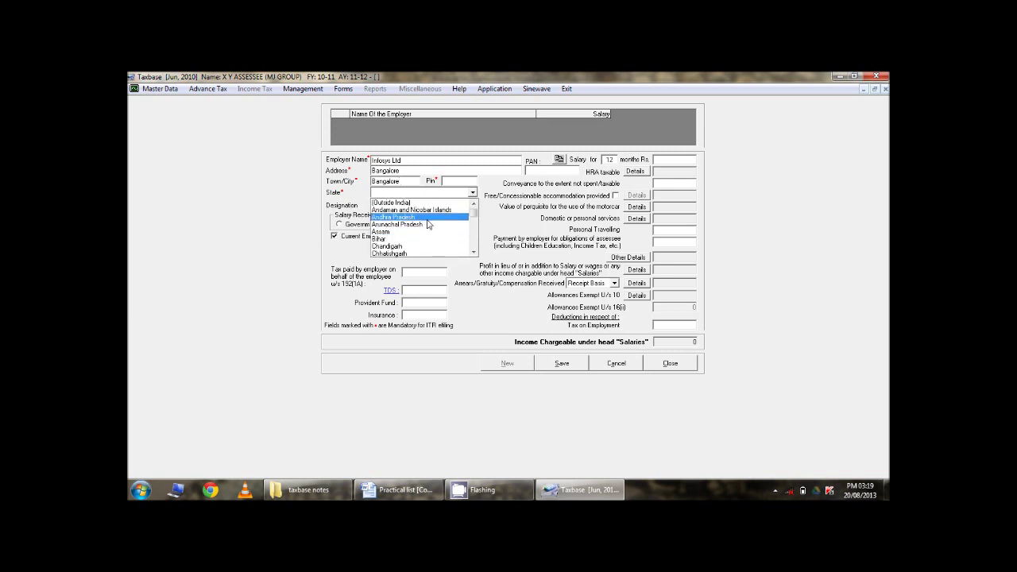
{"action": "scroll", "coordinate": [425, 239], "scroll_direction": "down", "scroll_amount": 4}
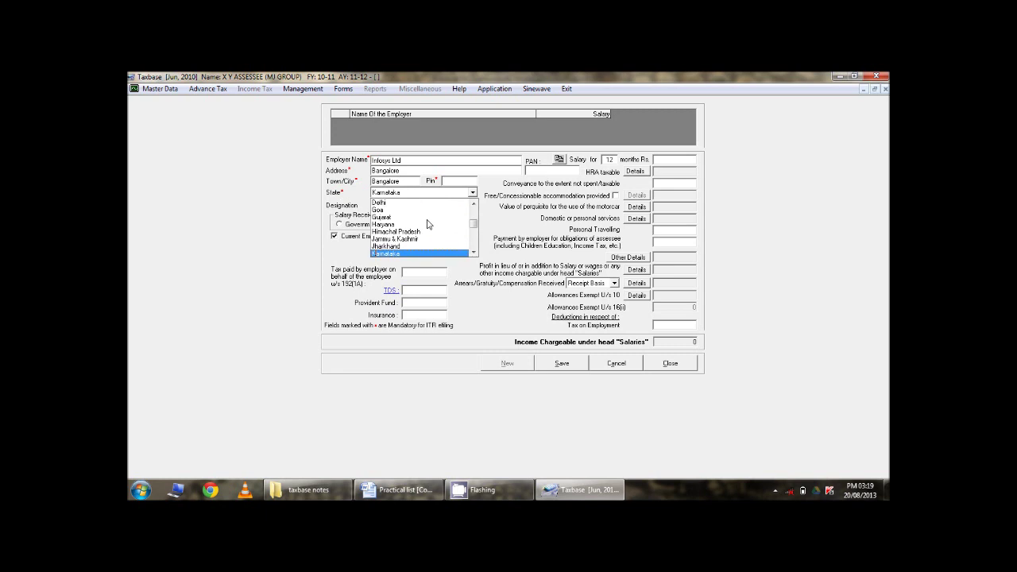
{"action": "left_click", "coordinate": [423, 253]}
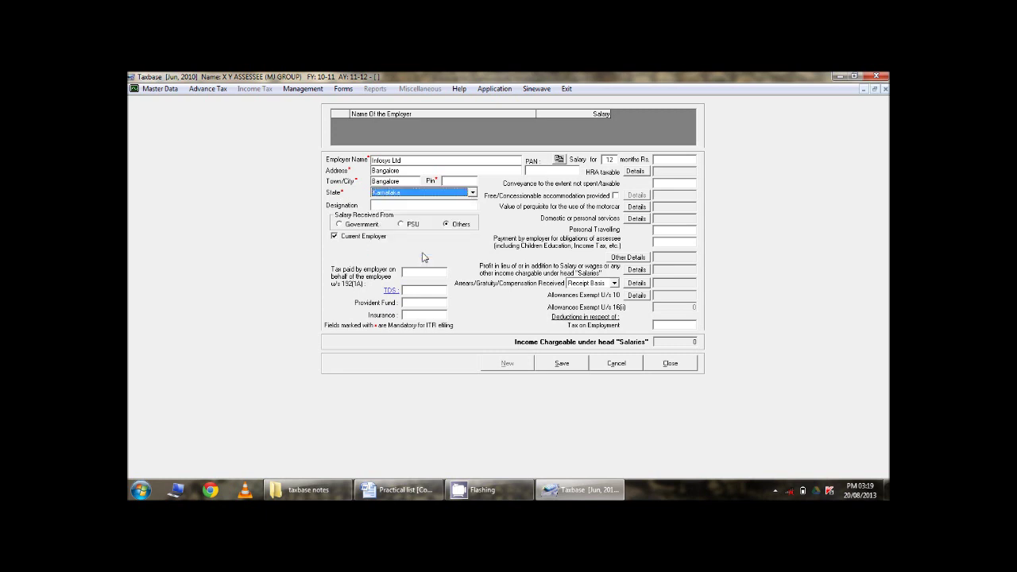
{"action": "left_click", "coordinate": [429, 205]}
Enter designation Software Engineer, the employer's PAN and a 12-month salary of 900000.
{"action": "type", "text": "Sof"}
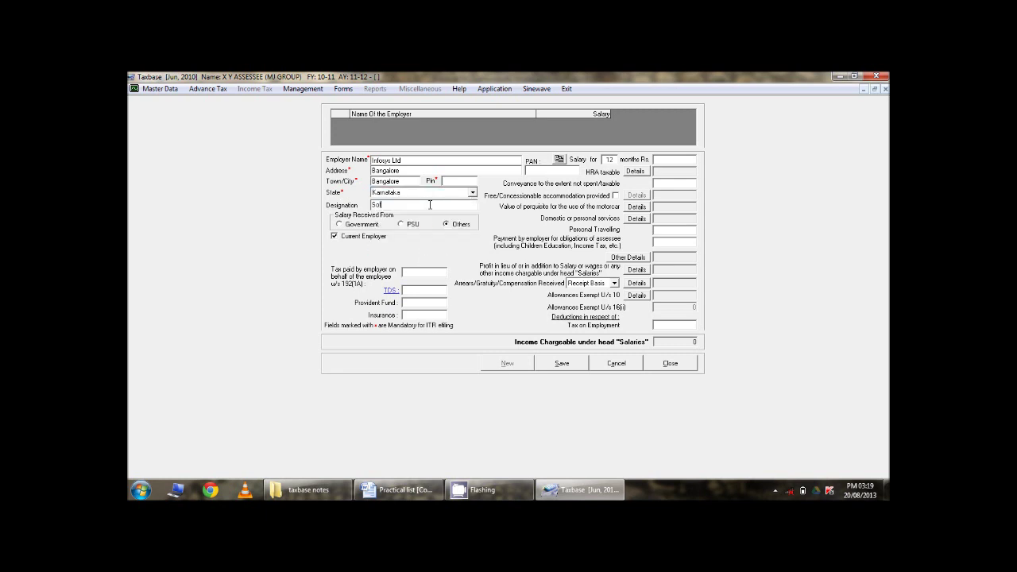
{"action": "type", "text": "tware Engineer"}
{"action": "left_click", "coordinate": [563, 169]}
{"action": "type", "text": "AAAPB1234B"}
{"action": "left_click", "coordinate": [690, 160]}
{"action": "left_click", "coordinate": [396, 490]}
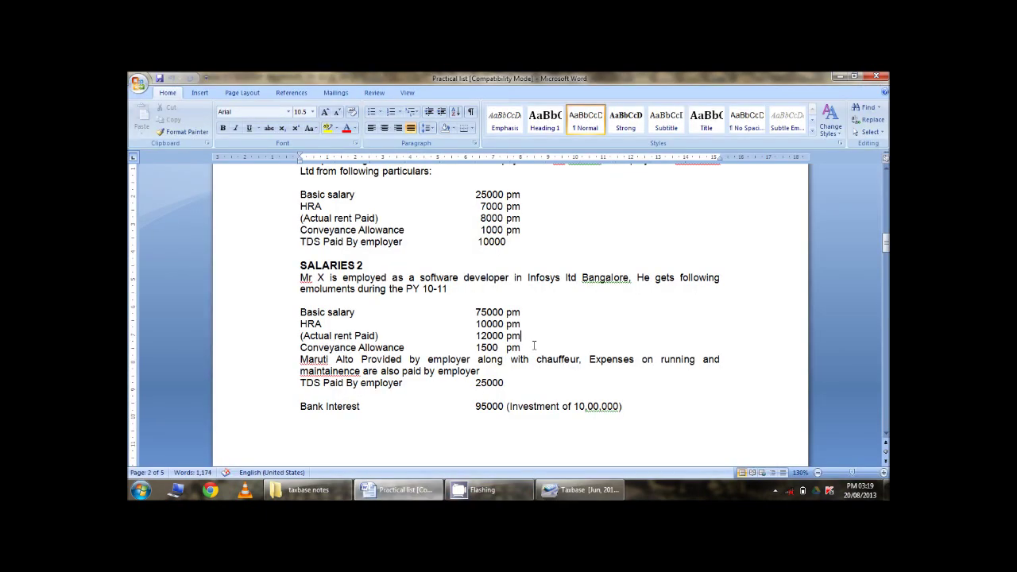
{"action": "left_click", "coordinate": [564, 493]}
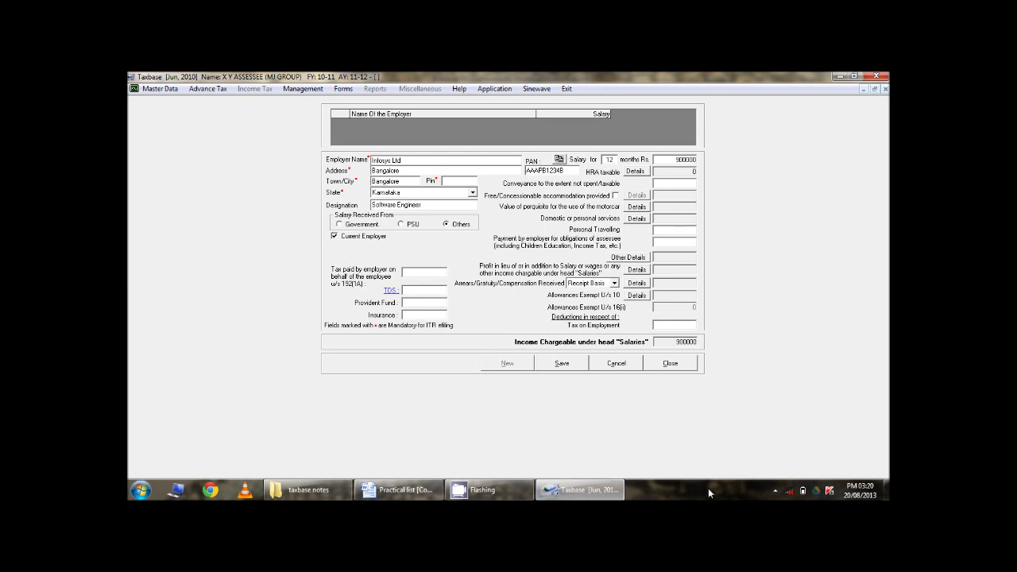
{"action": "left_click", "coordinate": [638, 173]}
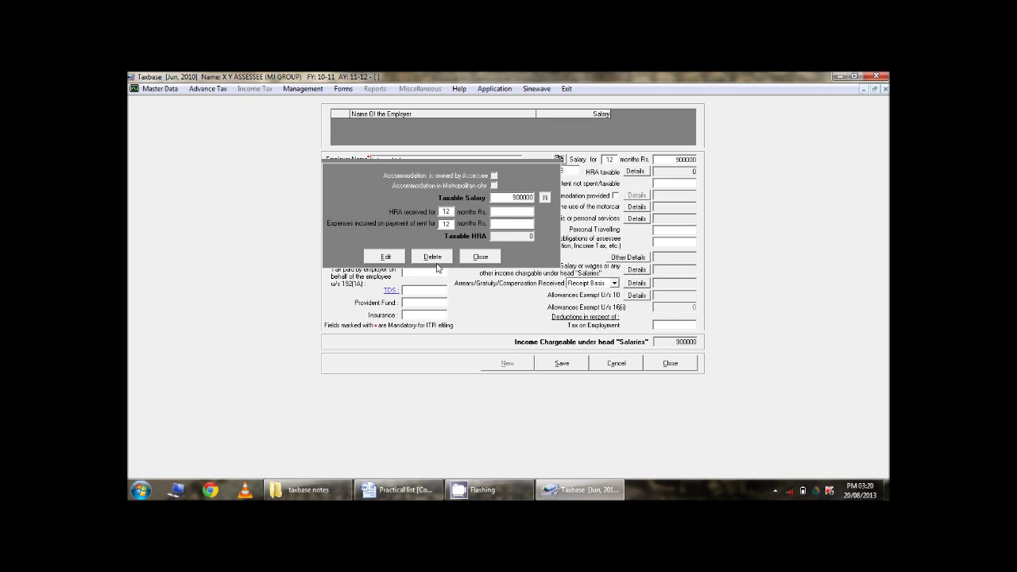
Edit the HRA details to HRA received 120000 and rent paid 144000.
{"action": "left_click", "coordinate": [397, 259]}
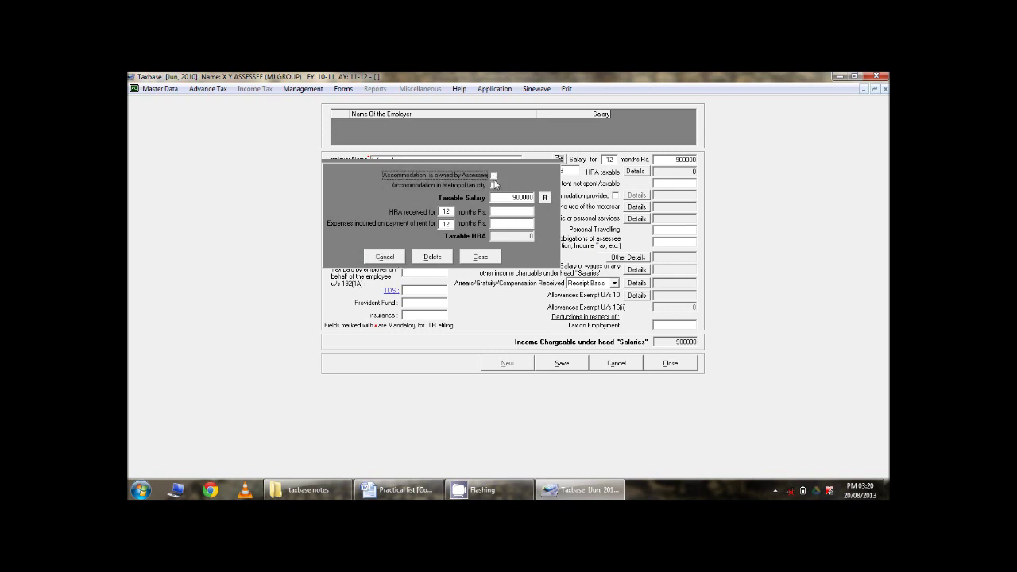
{"action": "left_click", "coordinate": [517, 213]}
{"action": "type", "text": "120000"}
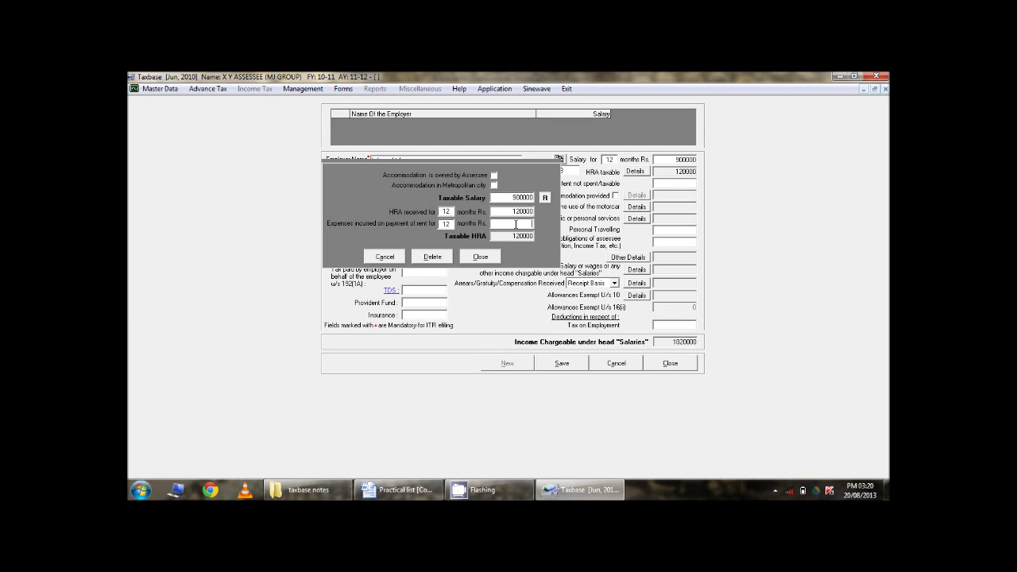
{"action": "left_click", "coordinate": [516, 225]}
{"action": "type", "text": "144000"}
{"action": "left_click", "coordinate": [490, 258]}
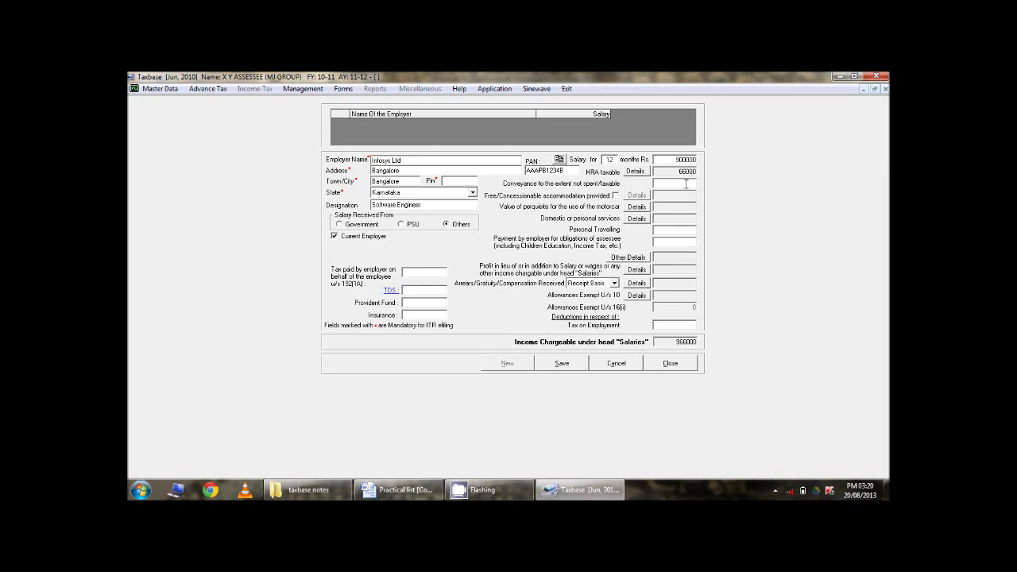
Enter 18000 as the taxable conveyance allowance, checking the figure in the Word sheet.
{"action": "left_click", "coordinate": [378, 491]}
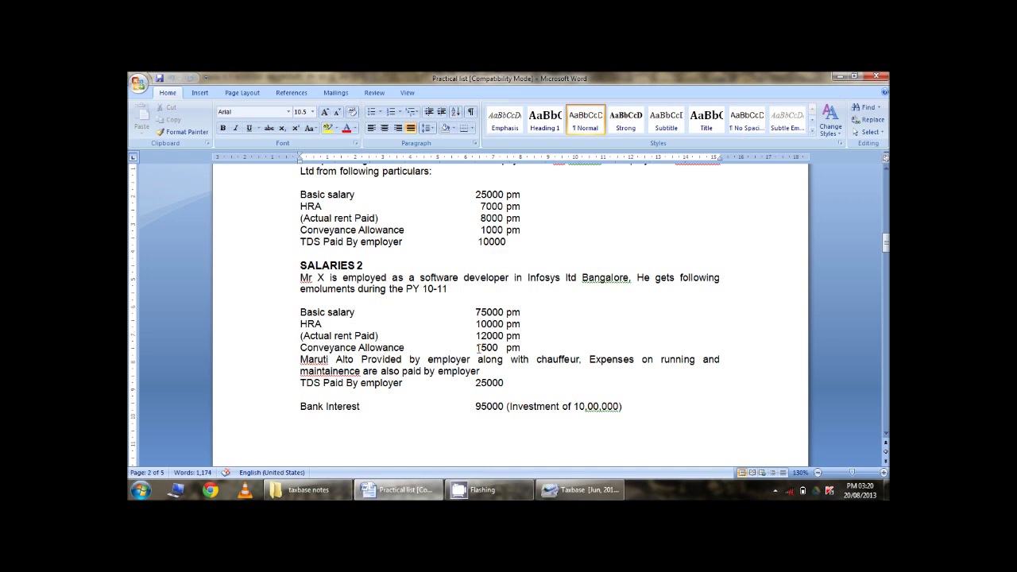
{"action": "left_click", "coordinate": [568, 489]}
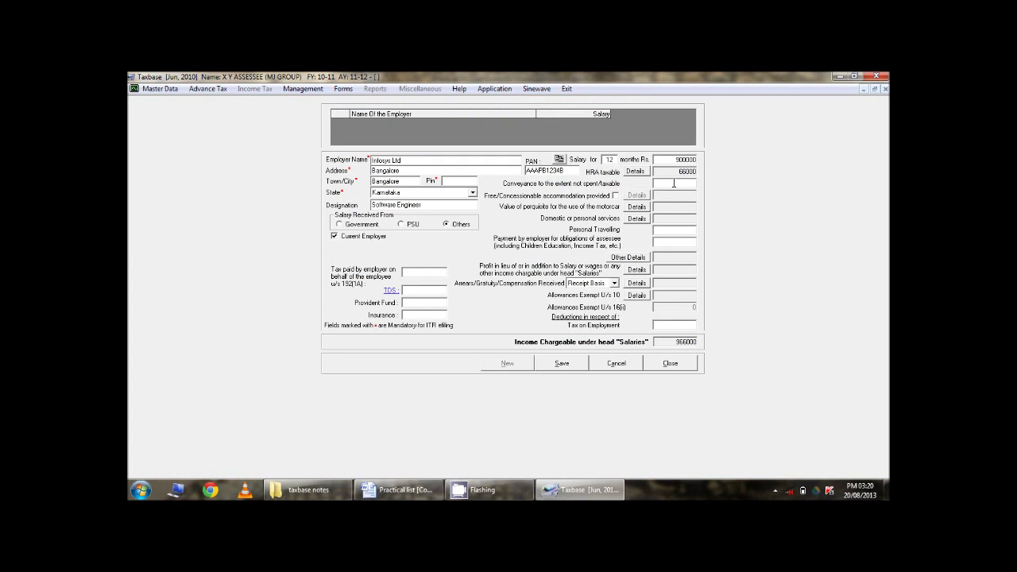
{"action": "left_click", "coordinate": [674, 184]}
{"action": "type", "text": "18000"}
{"action": "left_click", "coordinate": [427, 492]}
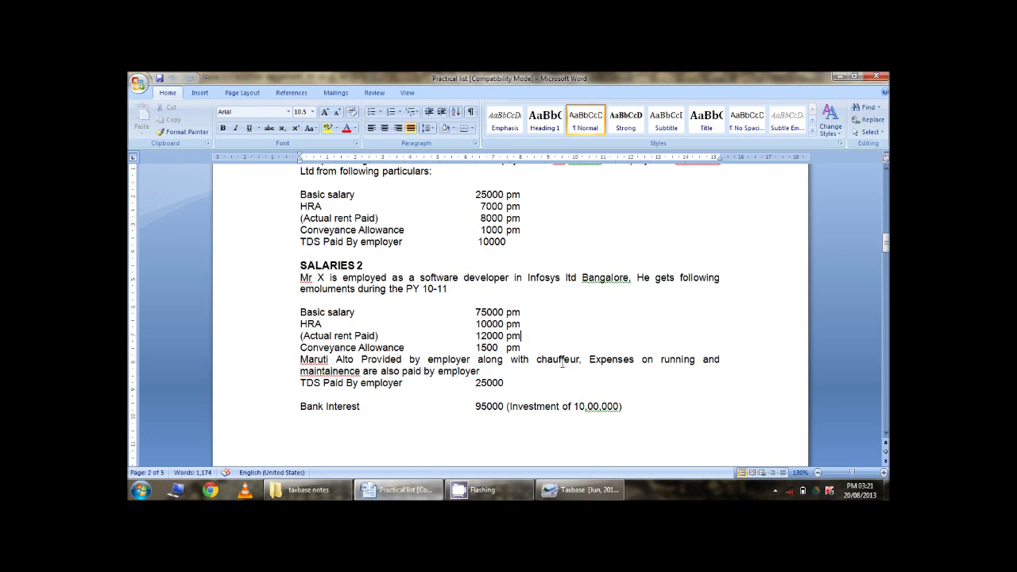
{"action": "left_click", "coordinate": [561, 496]}
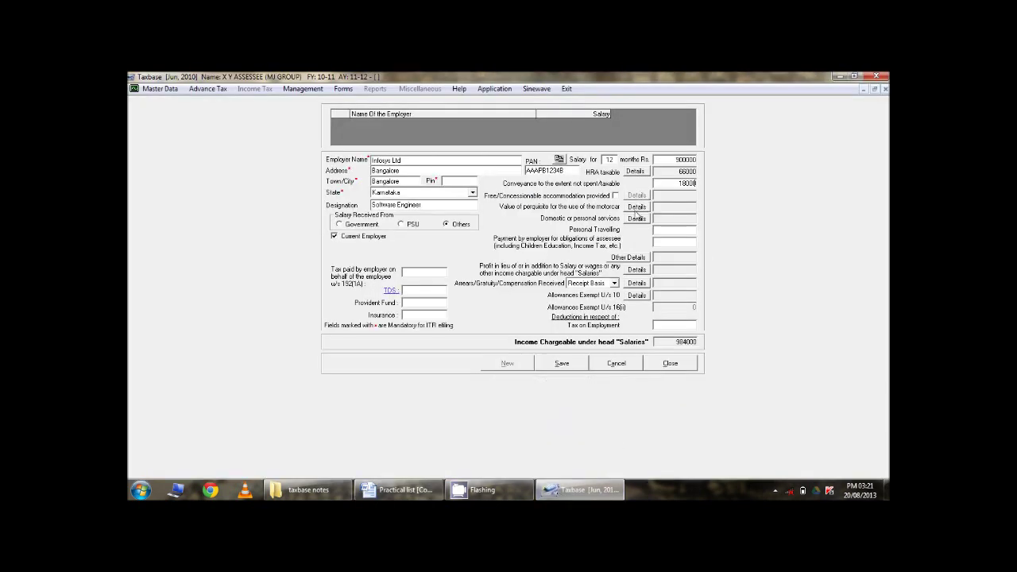
{"action": "left_click", "coordinate": [636, 206]}
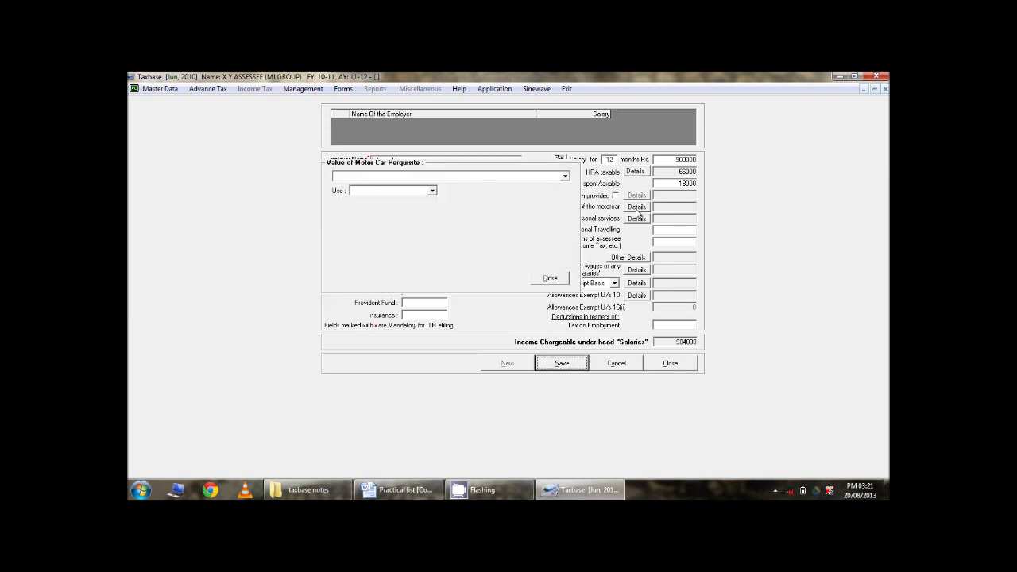
Set the car as employer-owned or hired, for official and personal use, with employer-paid maintenance and chauffeur.
{"action": "left_click", "coordinate": [479, 178]}
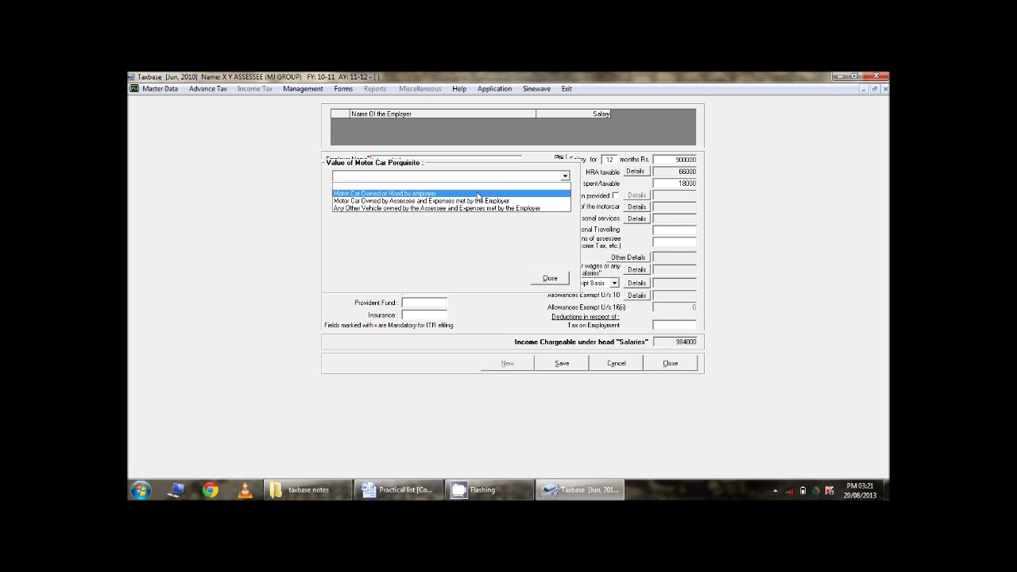
{"action": "left_click", "coordinate": [478, 195]}
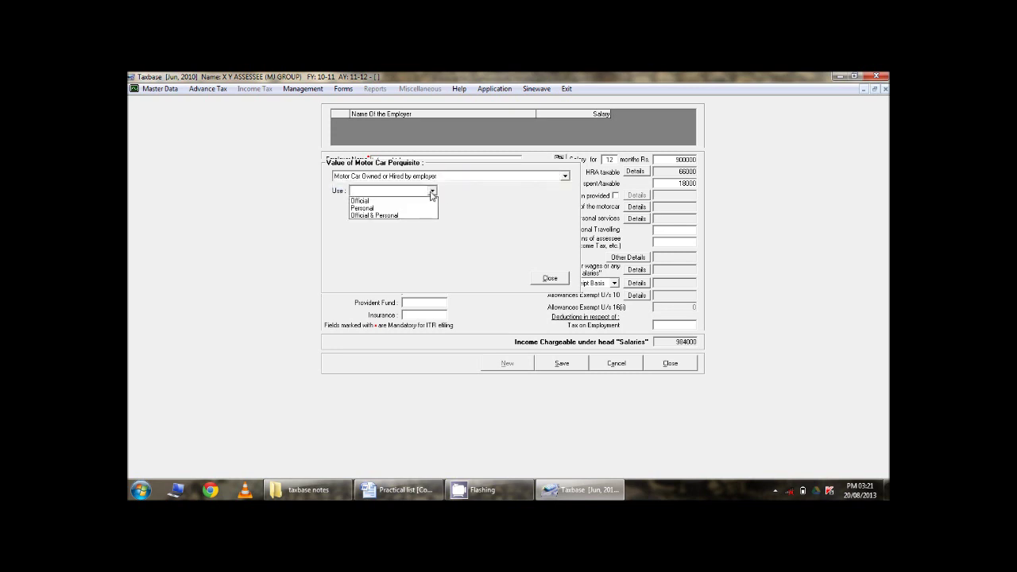
{"action": "left_click", "coordinate": [398, 216]}
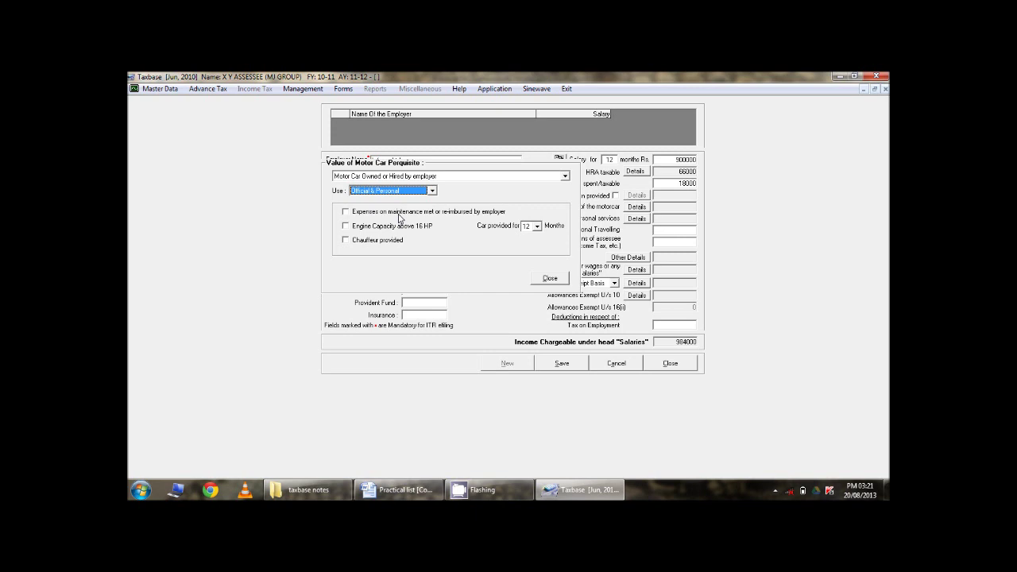
{"action": "left_click", "coordinate": [400, 216]}
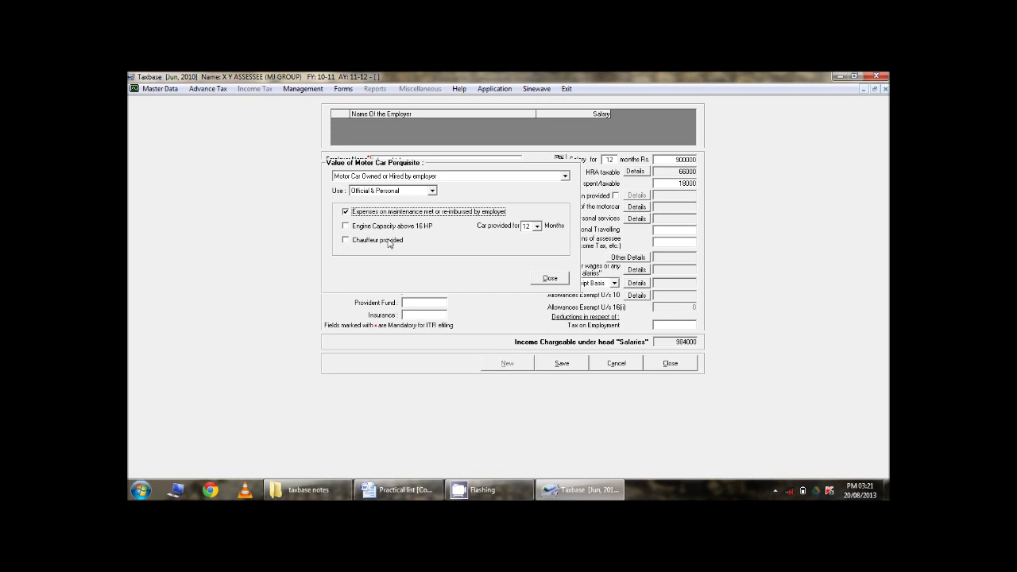
{"action": "left_click", "coordinate": [389, 243]}
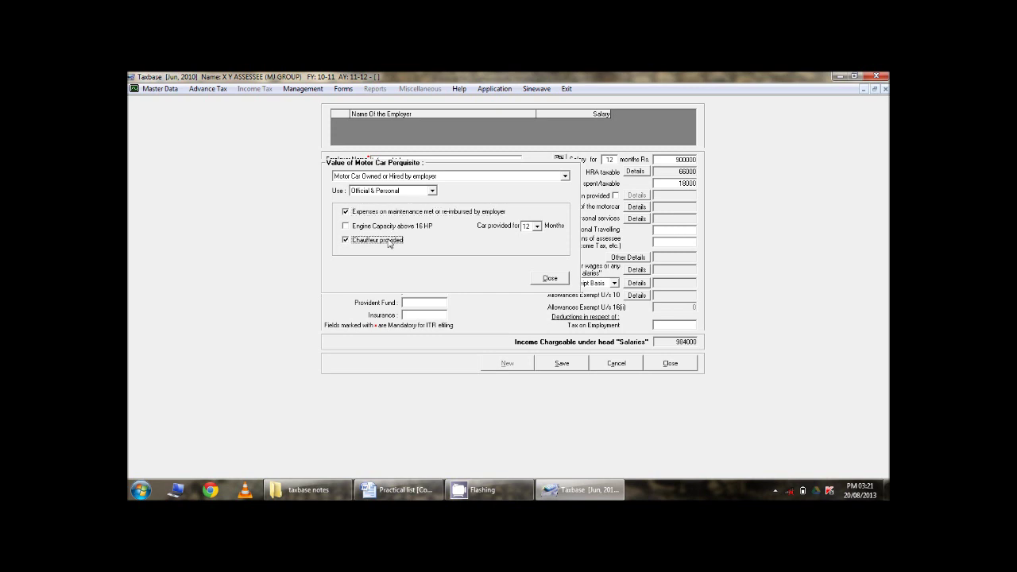
{"action": "left_click", "coordinate": [549, 279]}
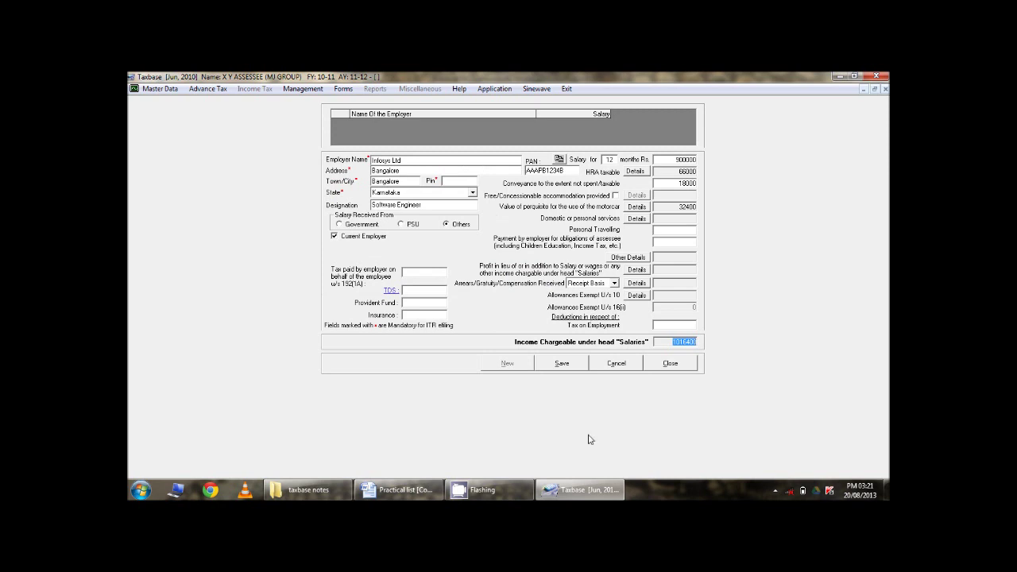
Enter TDS of 25000 and save the Infosys Ltd salary record.
{"action": "left_click", "coordinate": [398, 490]}
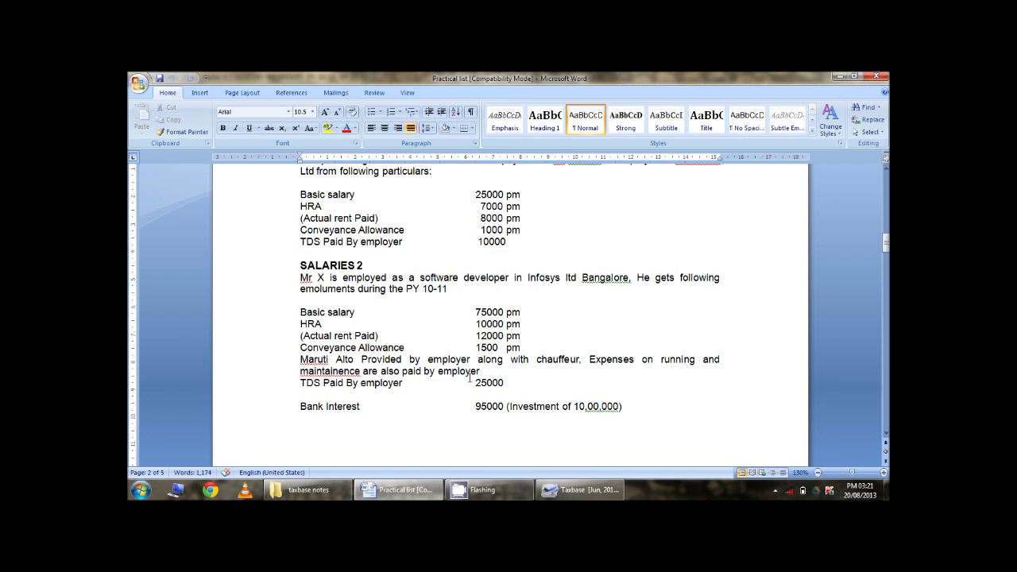
{"action": "left_click", "coordinate": [584, 489]}
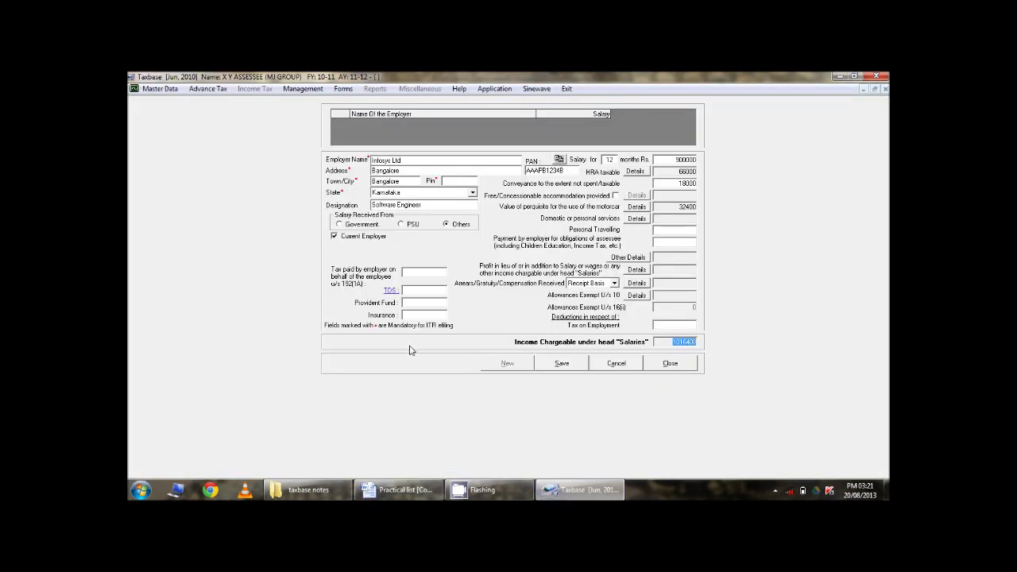
{"action": "left_click", "coordinate": [420, 291]}
{"action": "left_click", "coordinate": [397, 490]}
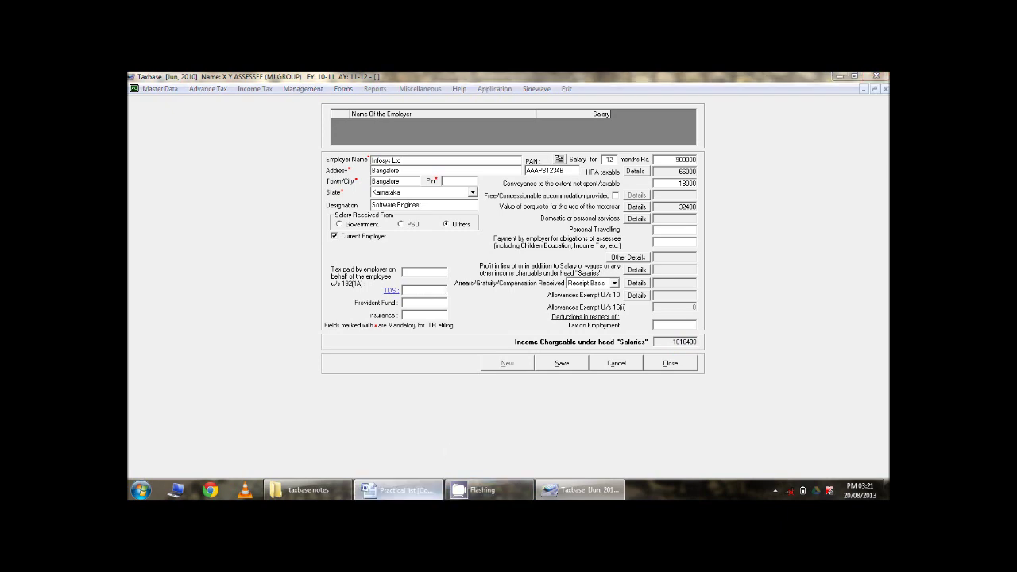
{"action": "left_click", "coordinate": [578, 490]}
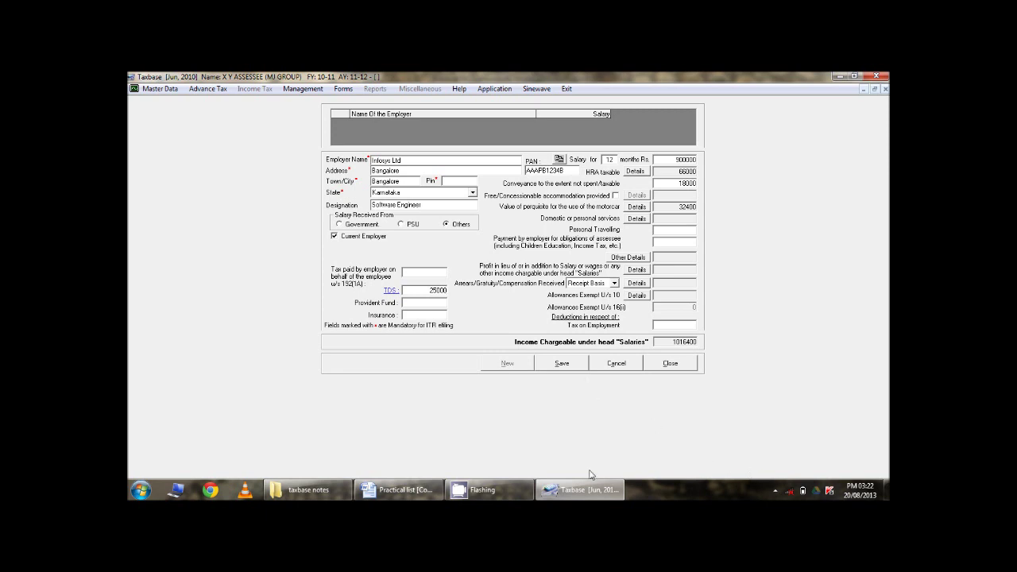
{"action": "left_click", "coordinate": [374, 490]}
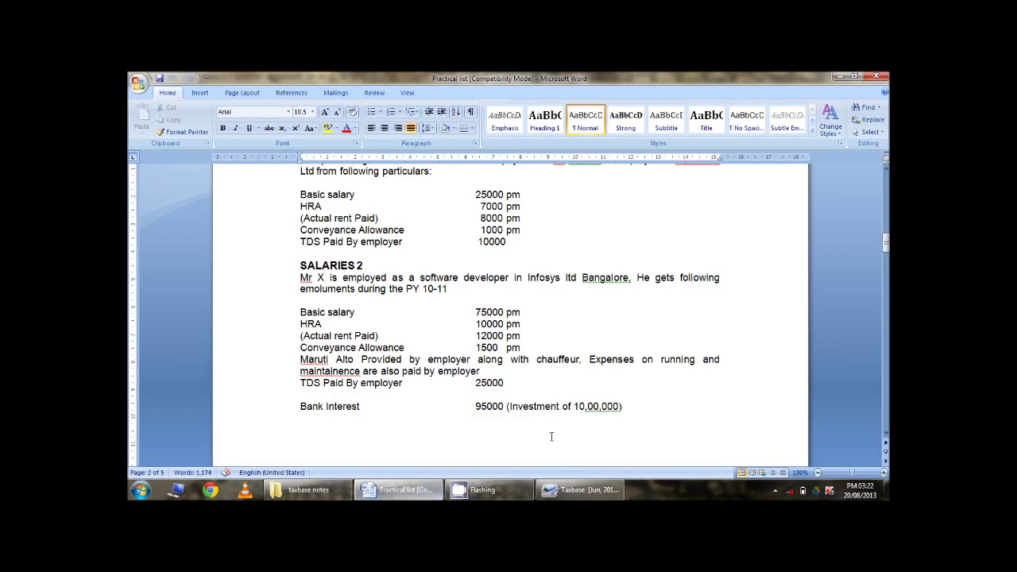
{"action": "left_click_drag", "start_coordinate": [622, 407], "coordinate": [301, 408]}
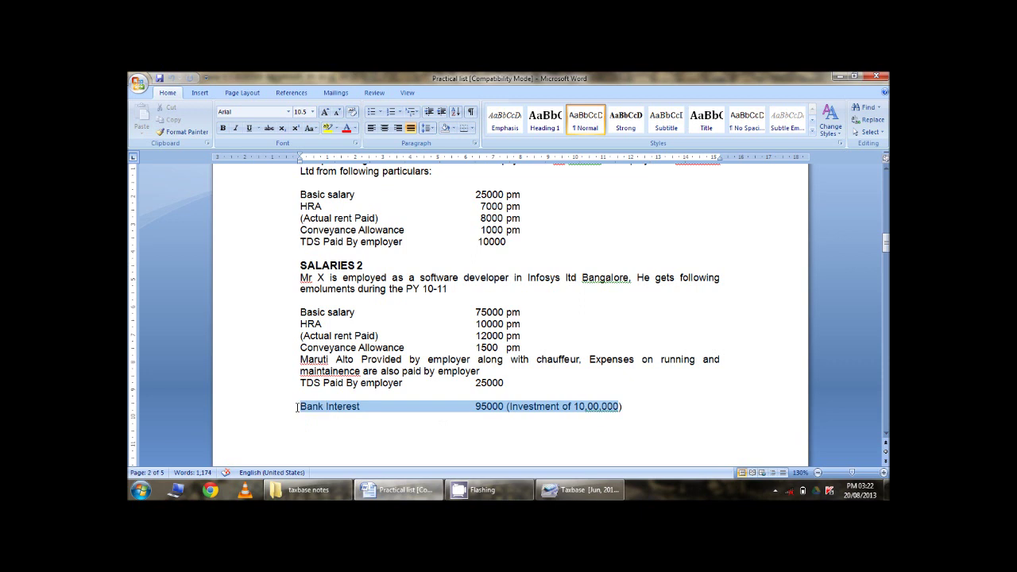
{"action": "left_click", "coordinate": [552, 491]}
{"action": "left_click", "coordinate": [562, 364]}
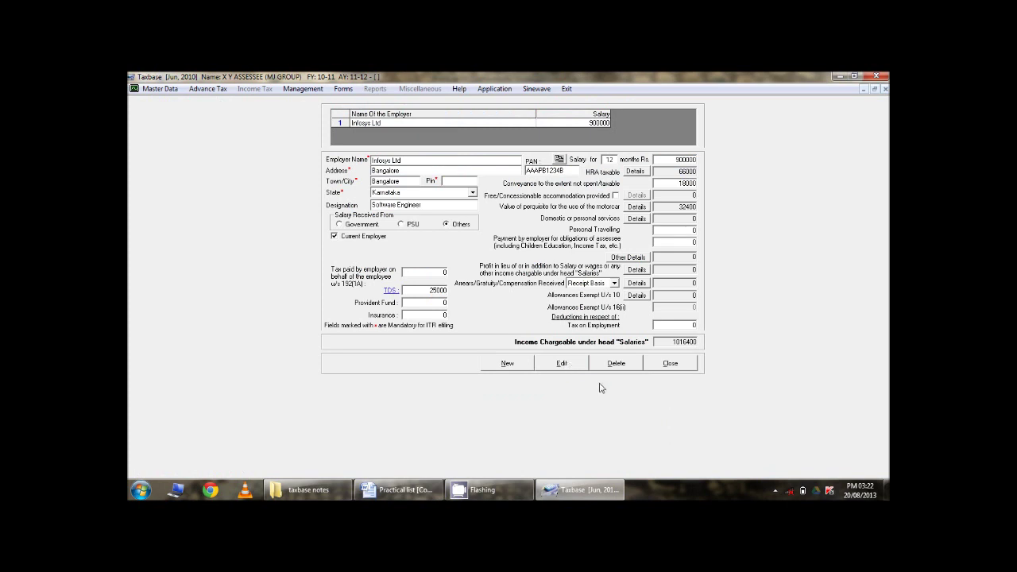
{"action": "left_click", "coordinate": [687, 366]}
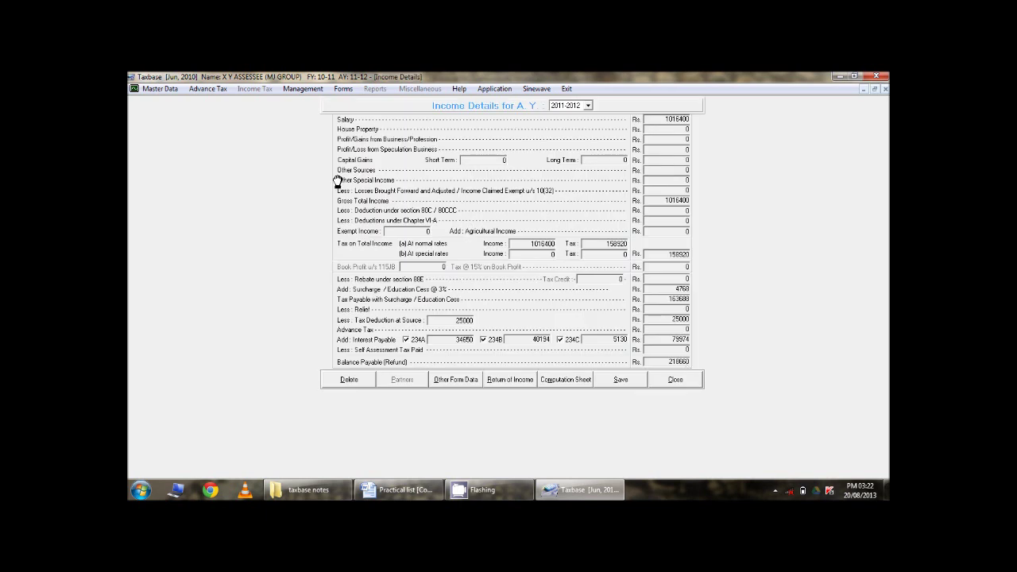
Open the Other Sources summary and its Bank Interest – Fixed Deposits details.
{"action": "left_click", "coordinate": [359, 172]}
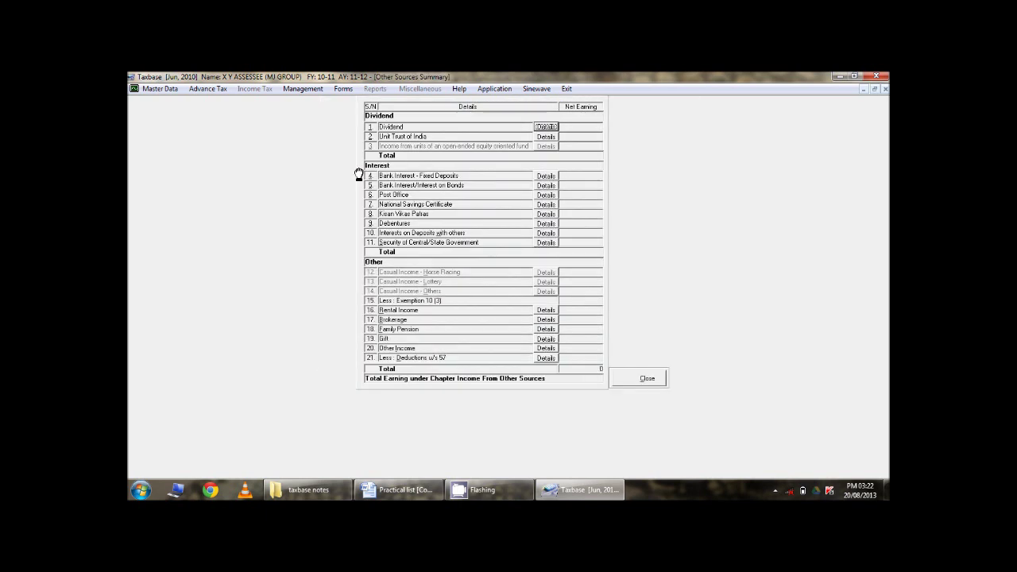
{"action": "left_click", "coordinate": [644, 385]}
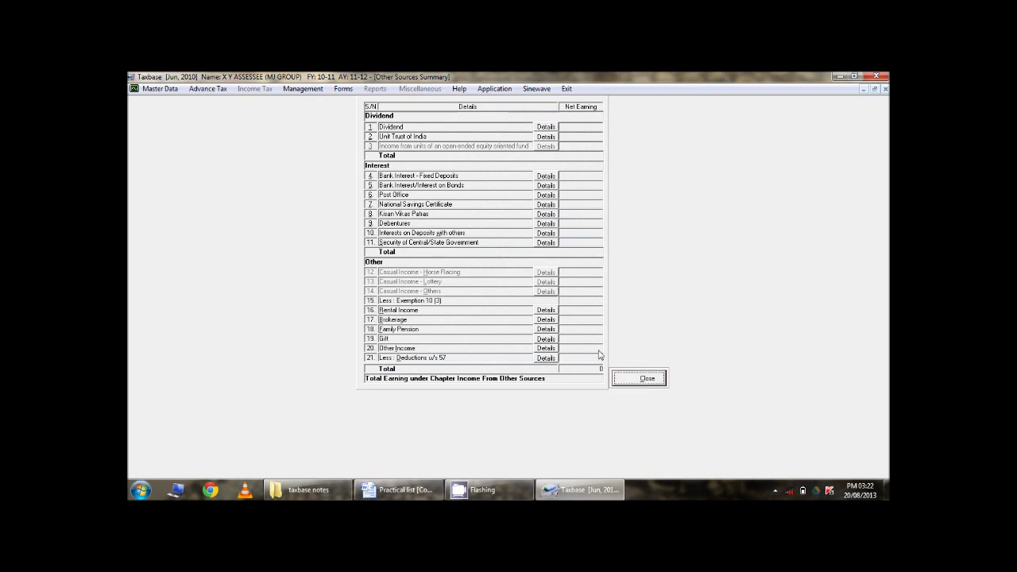
{"action": "left_click", "coordinate": [644, 383]}
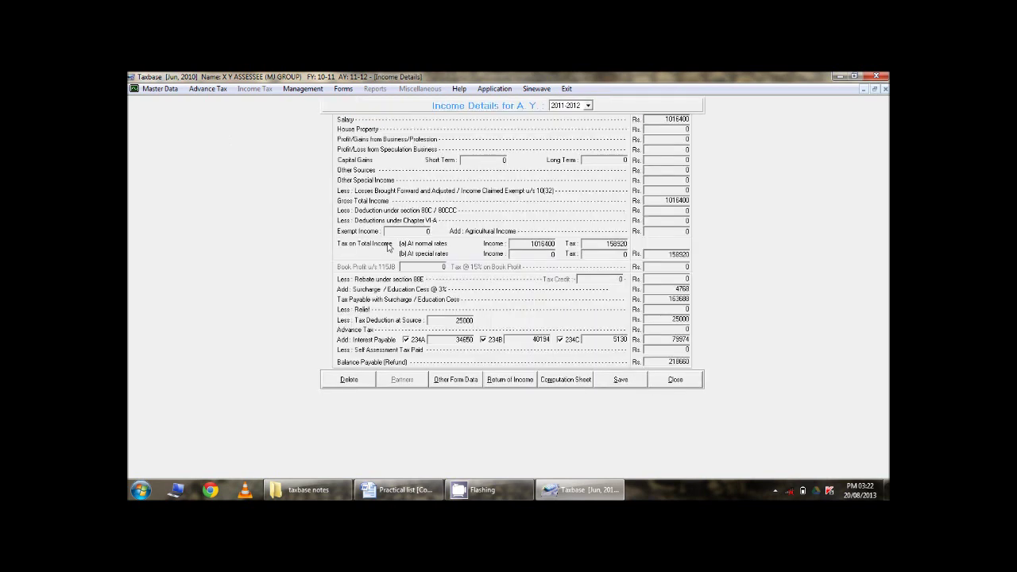
{"action": "left_click", "coordinate": [358, 173]}
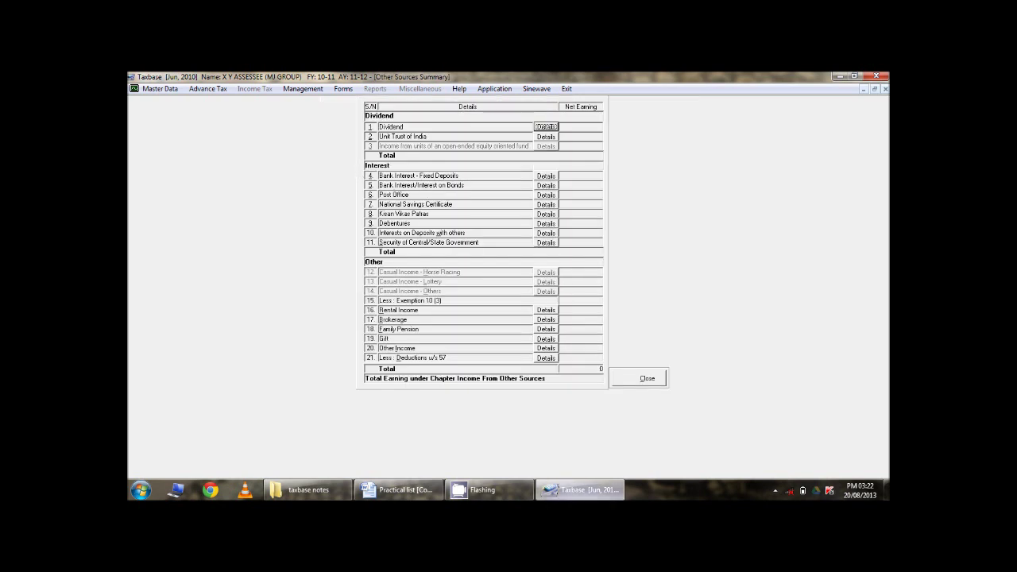
{"action": "left_click", "coordinate": [580, 490]}
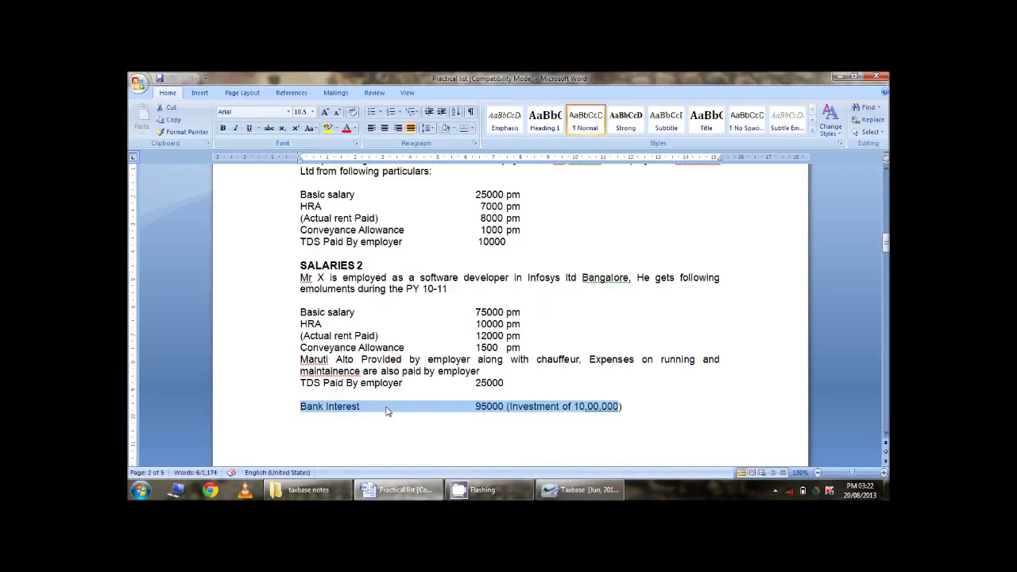
{"action": "left_click", "coordinate": [580, 489]}
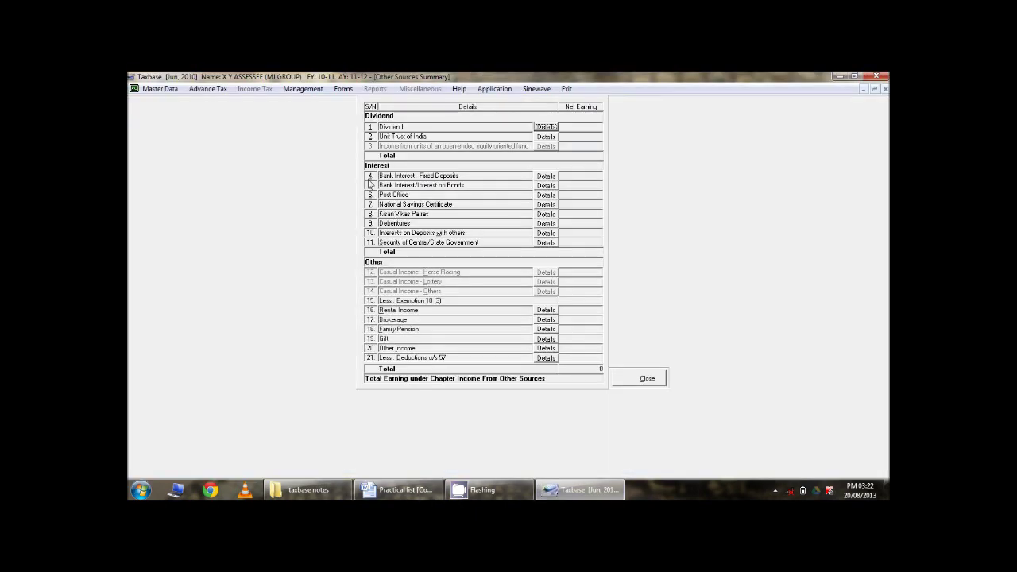
{"action": "left_click", "coordinate": [544, 176]}
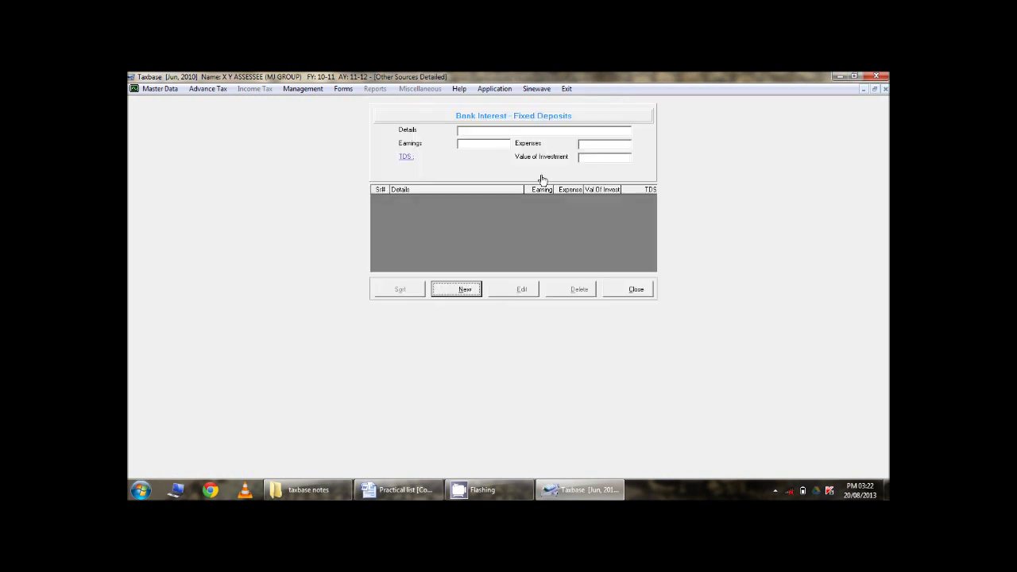
Record JPC bank fixed deposit interest of 95000 on a 1000000 investment and save it.
{"action": "left_click", "coordinate": [465, 290]}
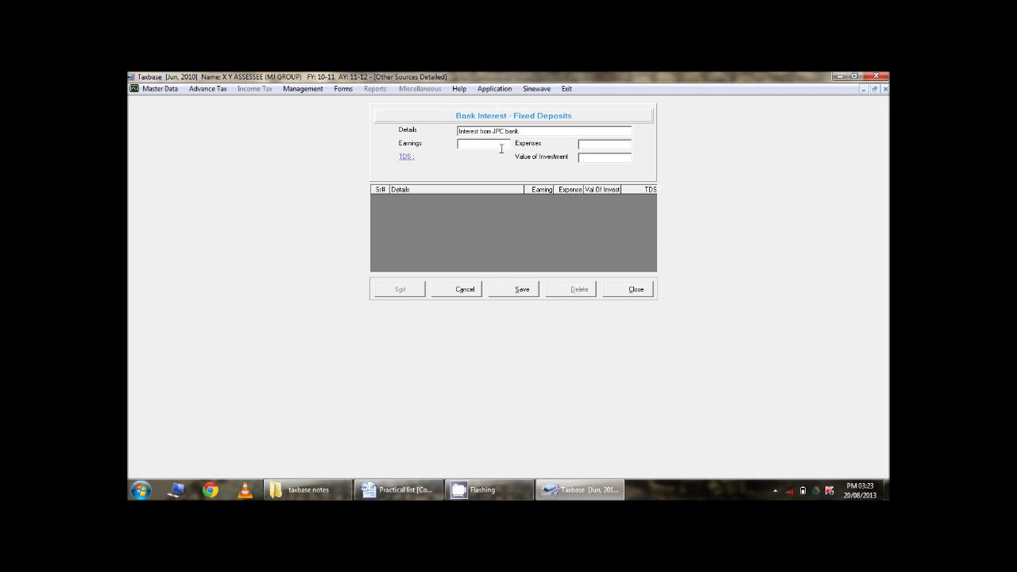
{"action": "left_click", "coordinate": [407, 491]}
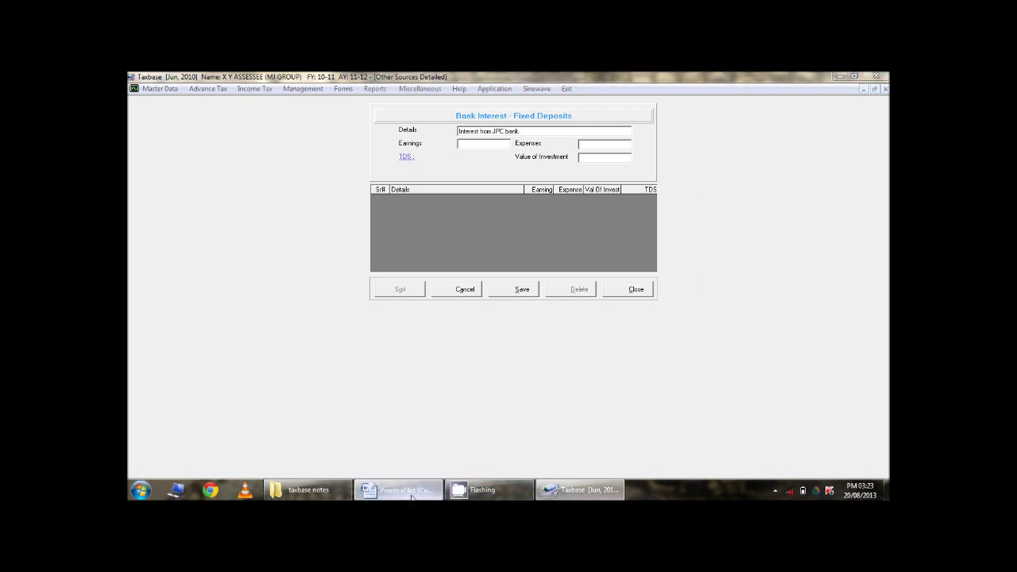
{"action": "left_click", "coordinate": [561, 492]}
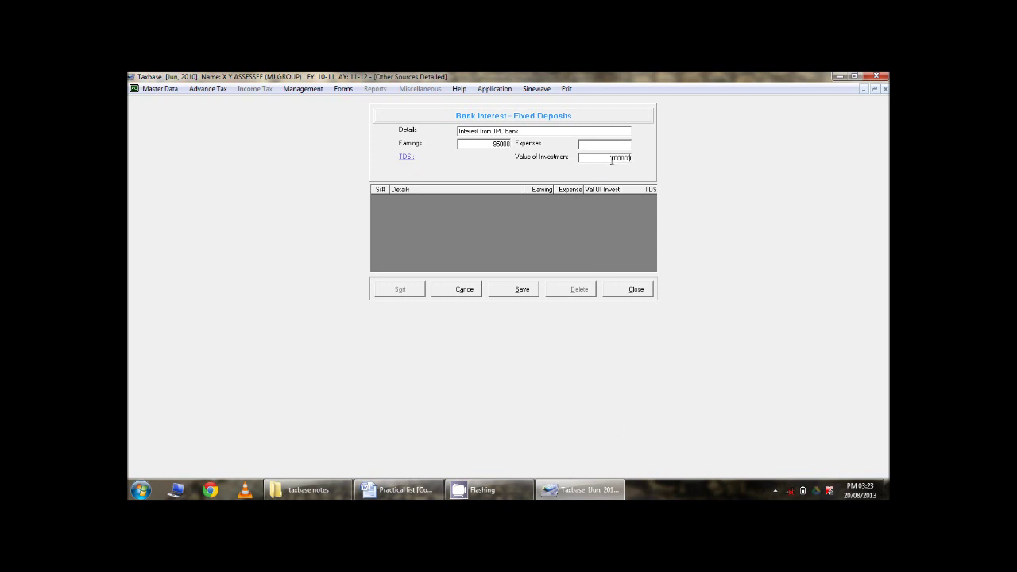
{"action": "left_click", "coordinate": [520, 290]}
{"action": "left_click", "coordinate": [620, 293]}
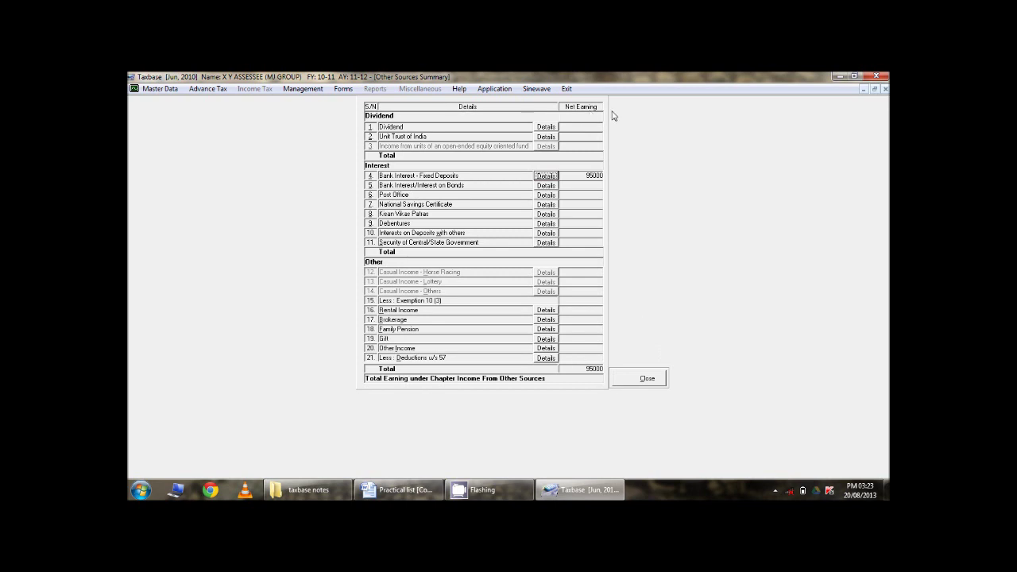
Untick 234C, 234B and 234A interest, then review tax 187420 and payable-with-cess 193043.
{"action": "left_click", "coordinate": [650, 379]}
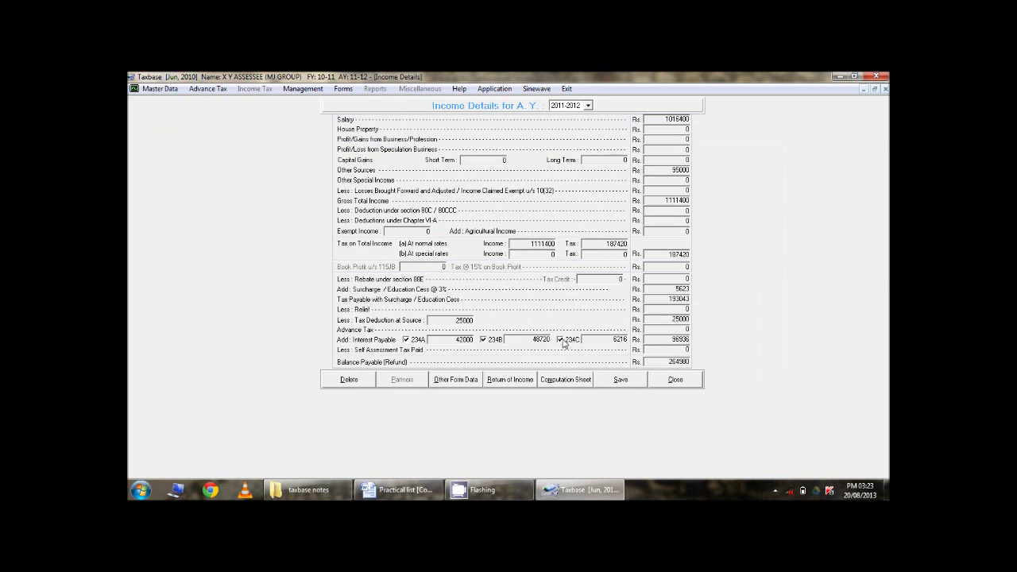
{"action": "left_click", "coordinate": [561, 340]}
{"action": "left_click", "coordinate": [482, 340]}
{"action": "left_click", "coordinate": [406, 340]}
{"action": "left_click_drag", "start_coordinate": [670, 254], "coordinate": [692, 255]}
{"action": "left_click_drag", "start_coordinate": [672, 289], "coordinate": [700, 325]}
Generate the computation sheet and scroll through to total income 1111400 and net tax 168040.
{"action": "left_click", "coordinate": [573, 380]}
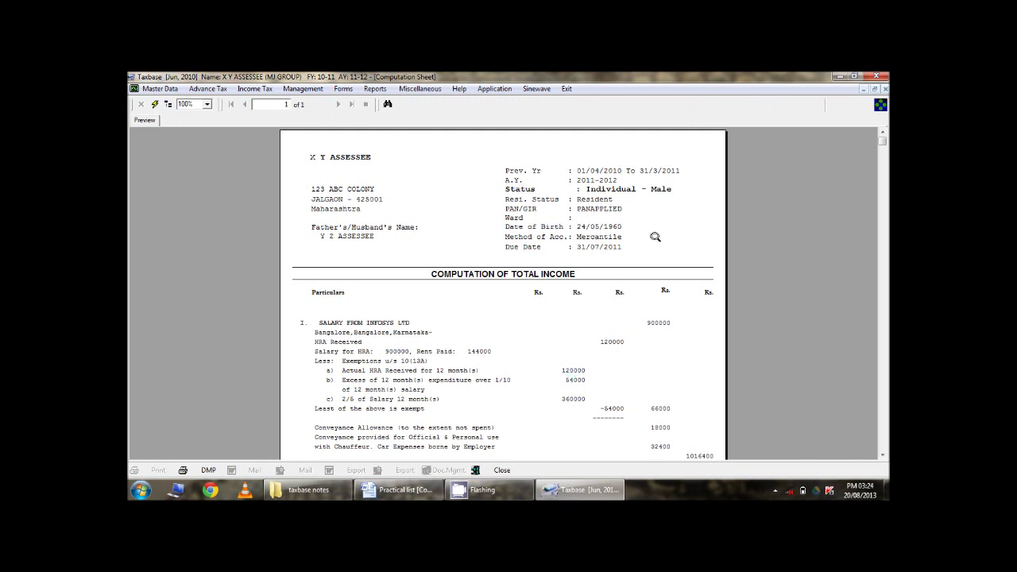
{"action": "scroll", "coordinate": [536, 340], "scroll_direction": "down", "scroll_amount": 3}
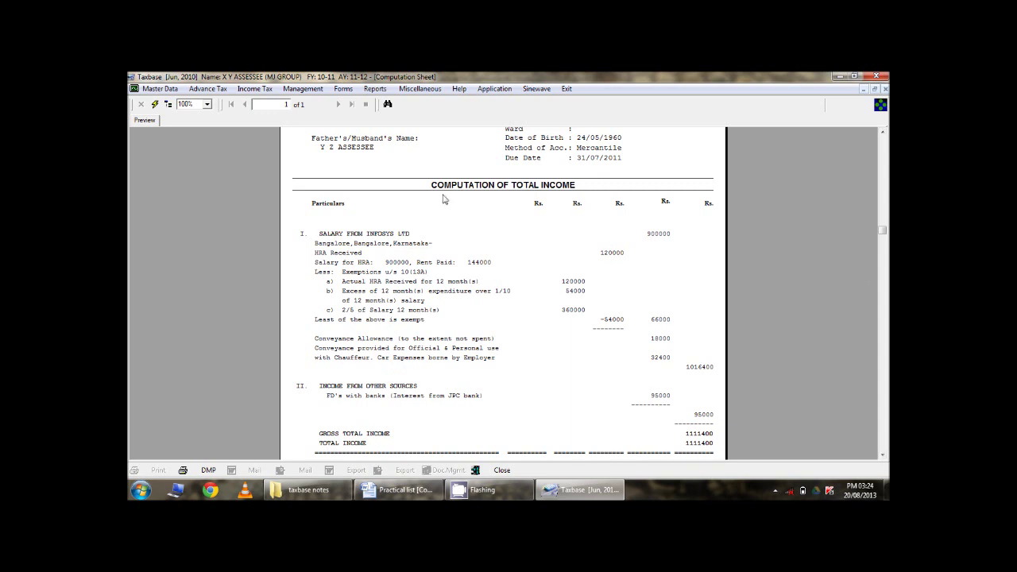
{"action": "scroll", "coordinate": [645, 321], "scroll_direction": "down", "scroll_amount": 6}
{"action": "scroll", "coordinate": [645, 321], "scroll_direction": "down", "scroll_amount": 2}
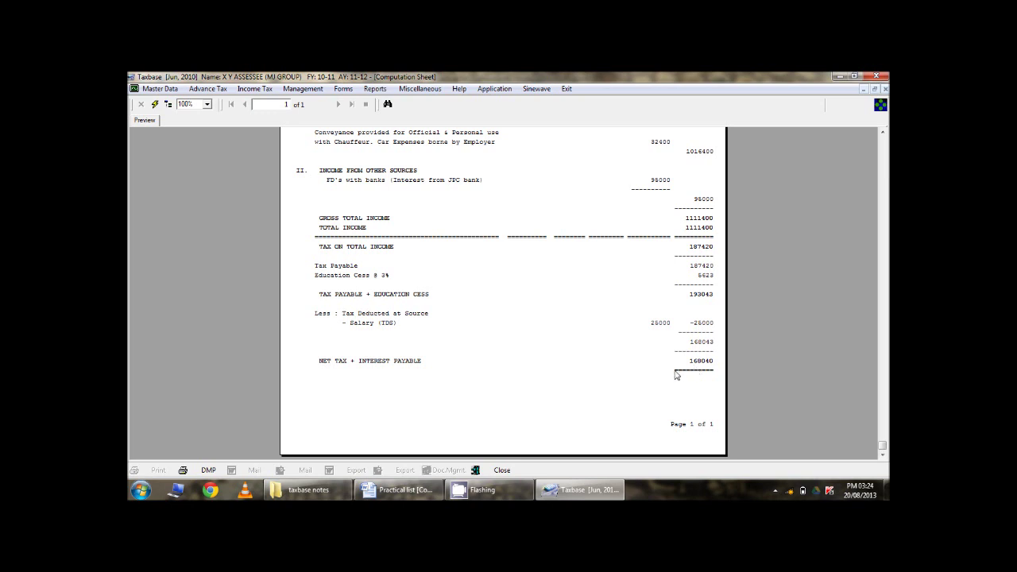
{"action": "left_click", "coordinate": [502, 470]}
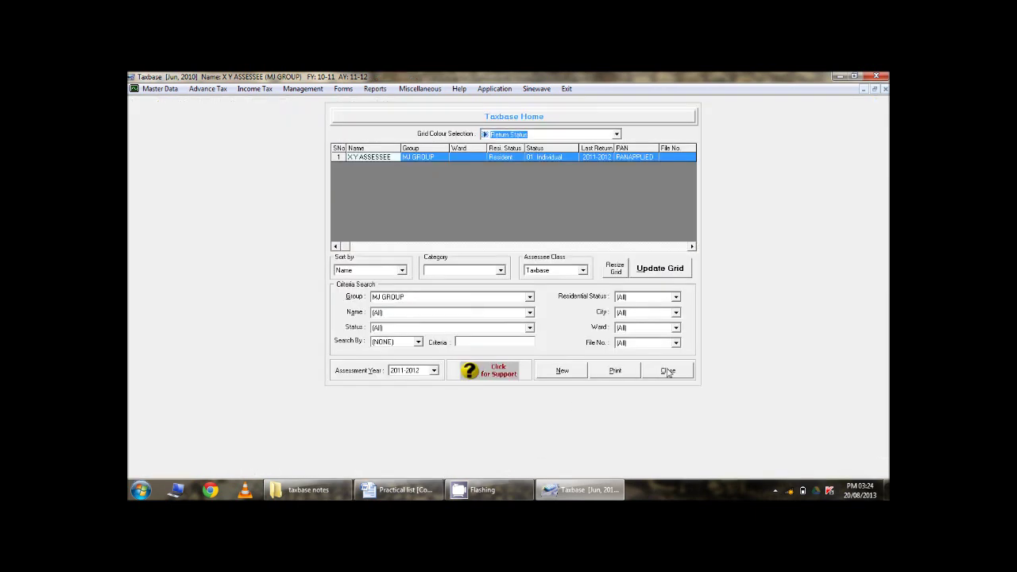
Close Taxbase Home and exit the Taxbase application.
{"action": "left_click", "coordinate": [668, 371]}
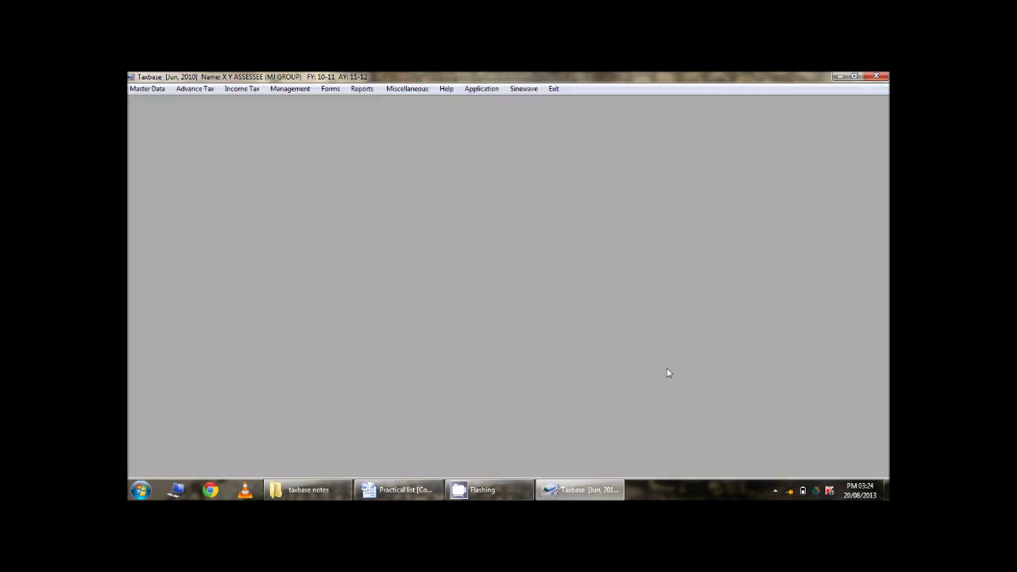
{"action": "left_click", "coordinate": [874, 76]}
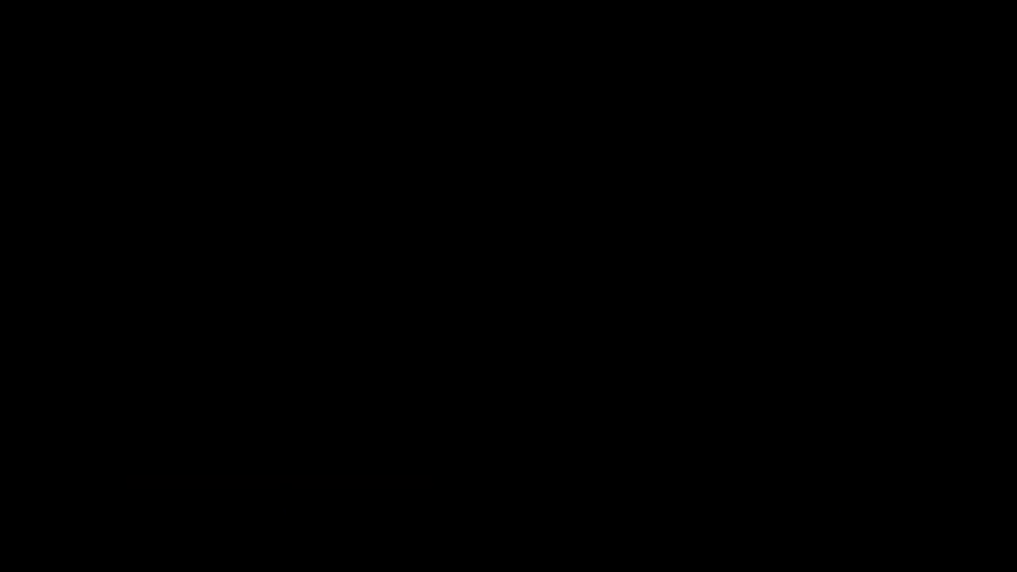